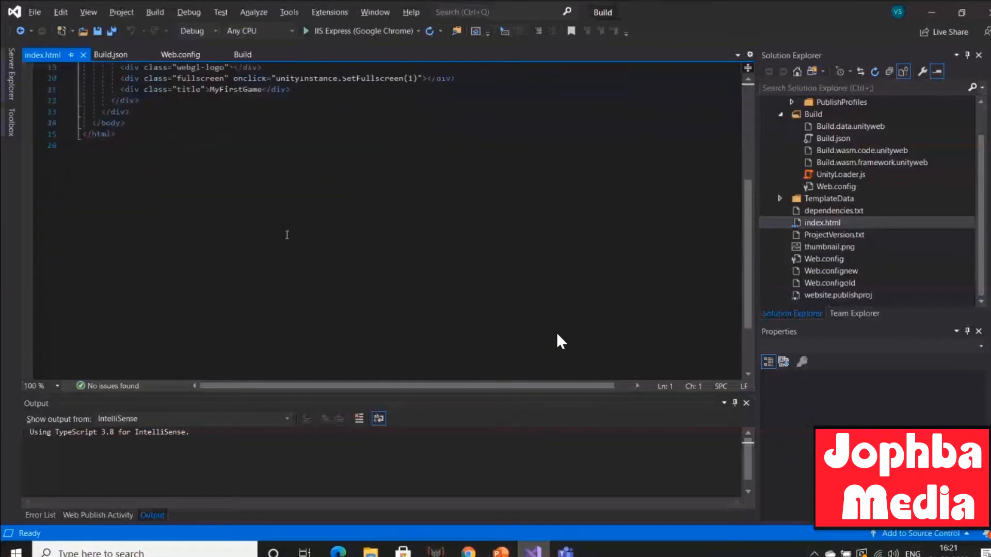
Examine the index.html code and the website's App_Data and Build folder contents
{"action": "scroll", "coordinate": [922, 272], "scroll_direction": "up", "scroll_amount": 1}
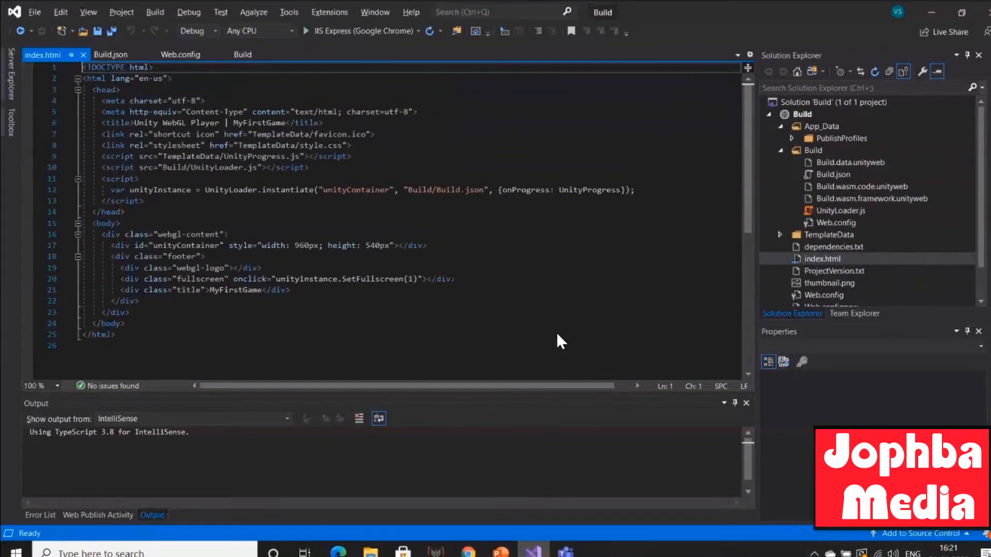
{"action": "scroll", "coordinate": [851, 221], "scroll_direction": "down", "scroll_amount": 1}
{"action": "scroll", "coordinate": [850, 208], "scroll_direction": "up", "scroll_amount": 1}
{"action": "left_click", "coordinate": [816, 124]}
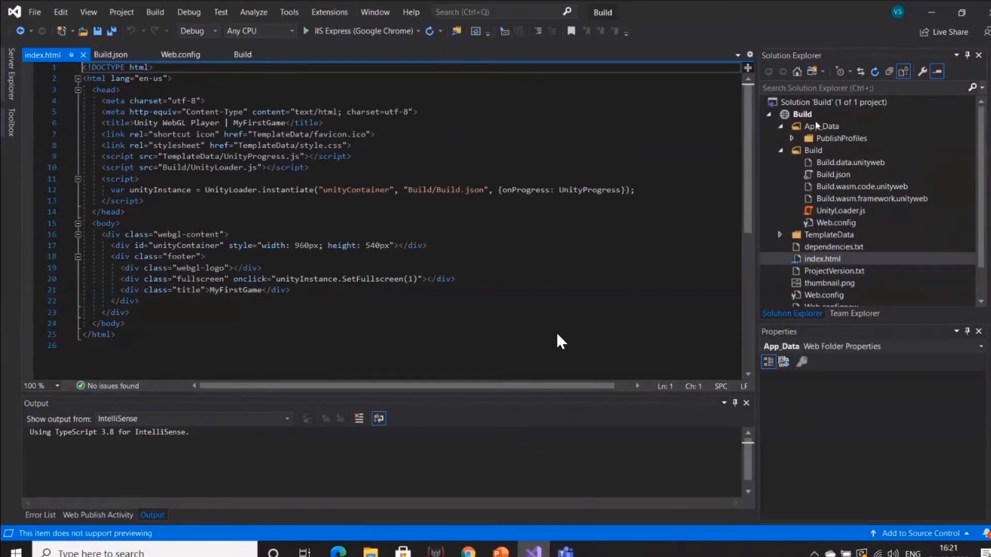
{"action": "left_click", "coordinate": [828, 138]}
{"action": "left_click", "coordinate": [834, 186]}
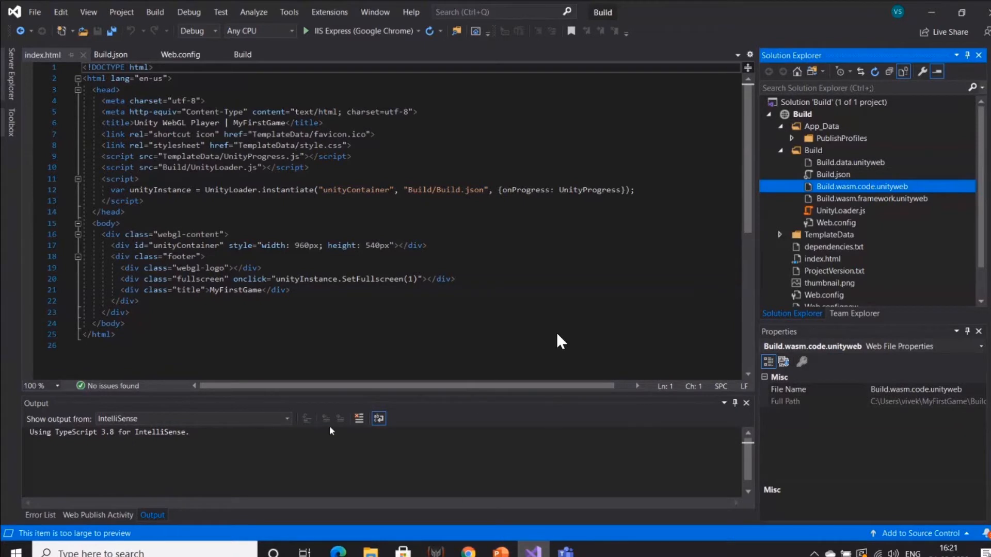
Test the Build website locally with IIS Express in Google Chrome and close the test browser window
{"action": "left_click", "coordinate": [803, 117]}
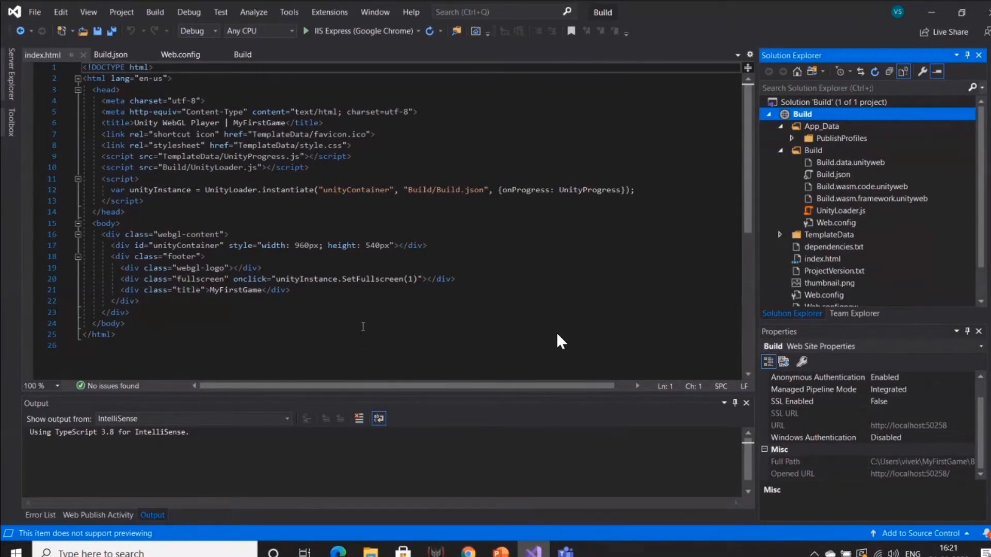
{"action": "left_click", "coordinate": [330, 31]}
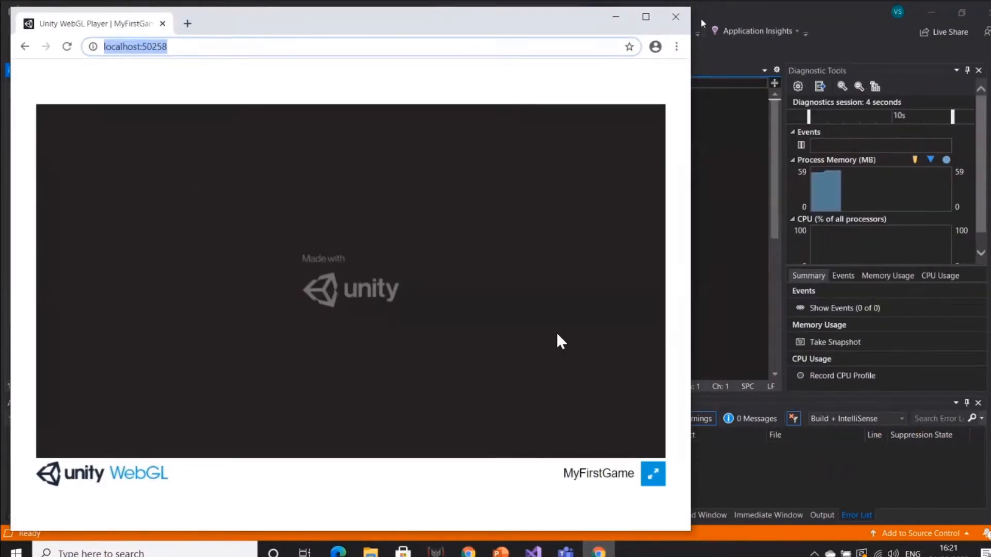
{"action": "left_click", "coordinate": [676, 16]}
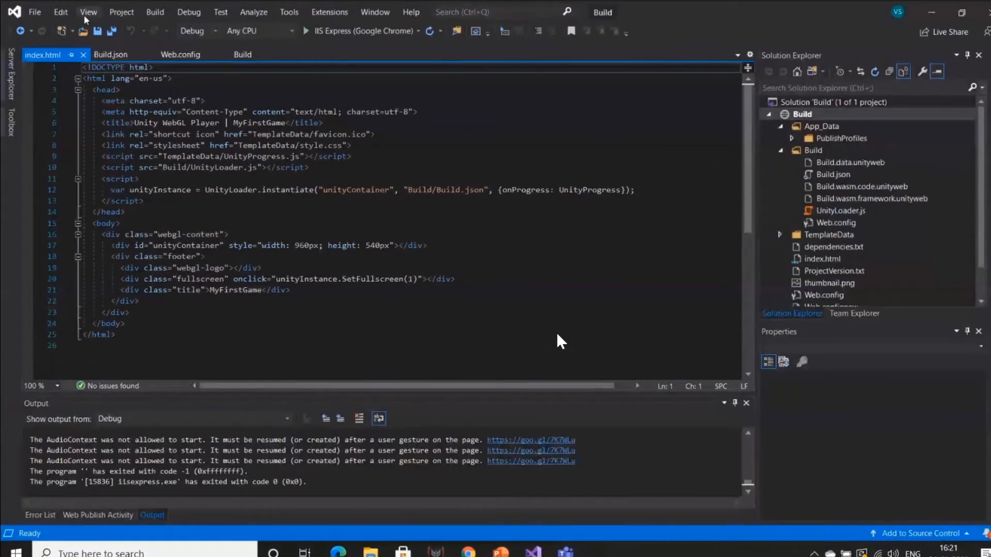
Start a new publish profile for the web app, targeting Azure with Azure App Service (Windows)
{"action": "left_click", "coordinate": [157, 12]}
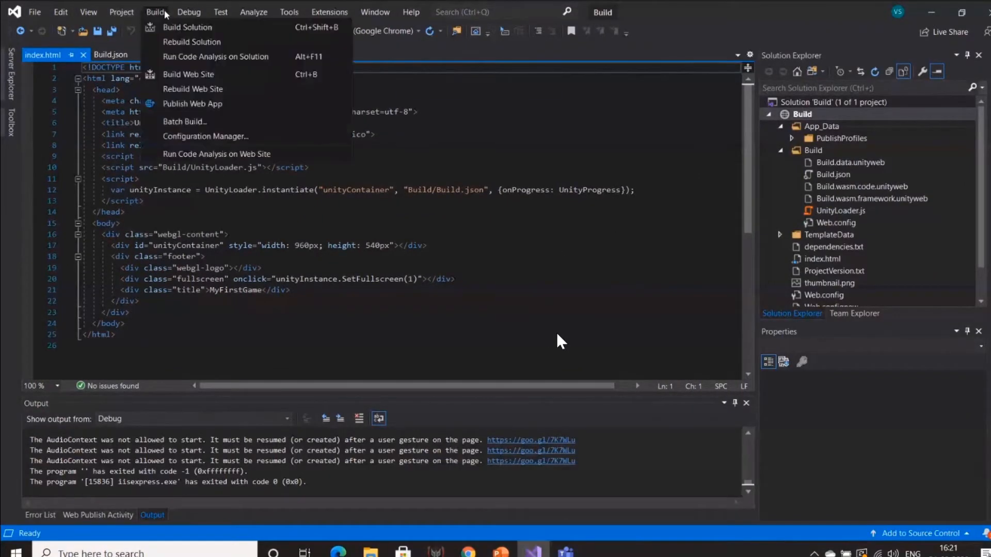
{"action": "left_click", "coordinate": [199, 105]}
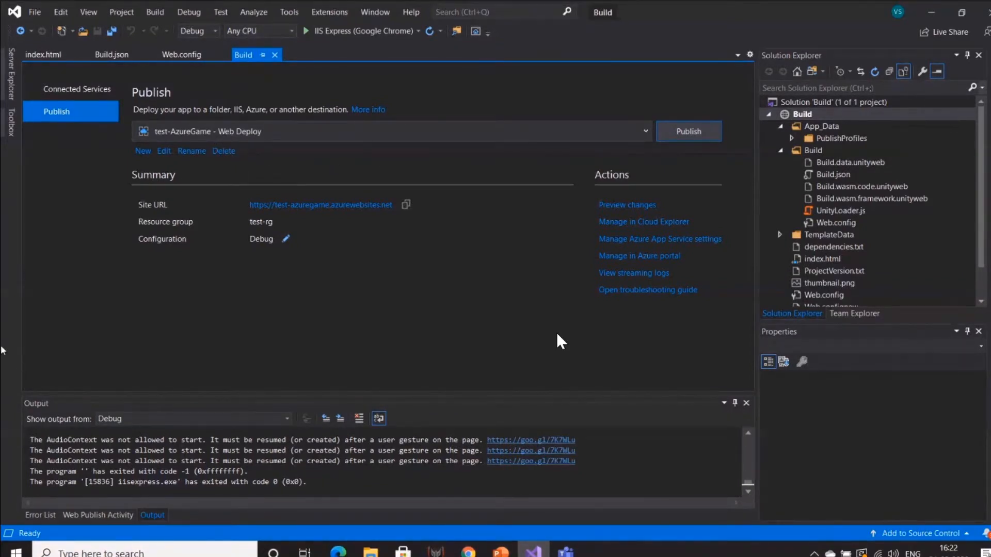
{"action": "left_click", "coordinate": [142, 152]}
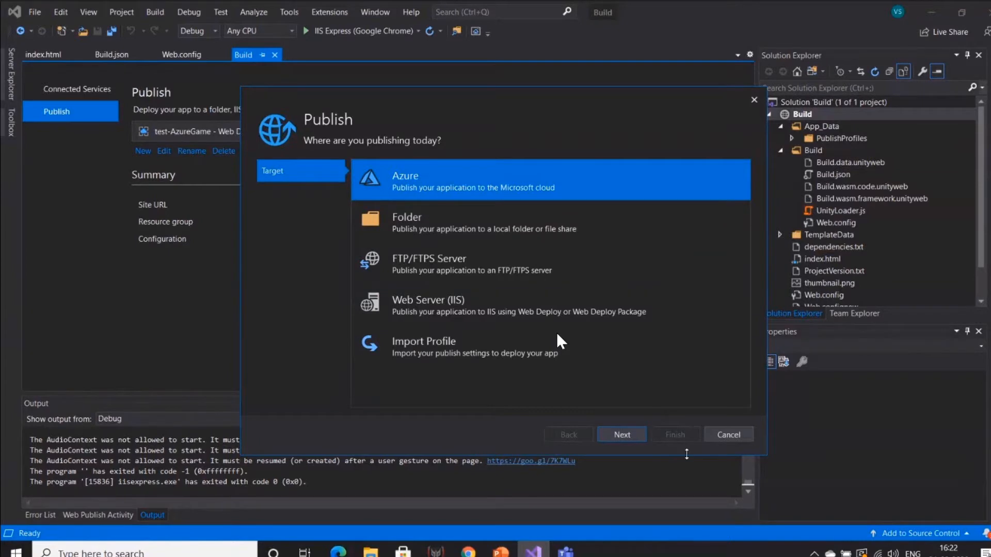
{"action": "left_click", "coordinate": [622, 435]}
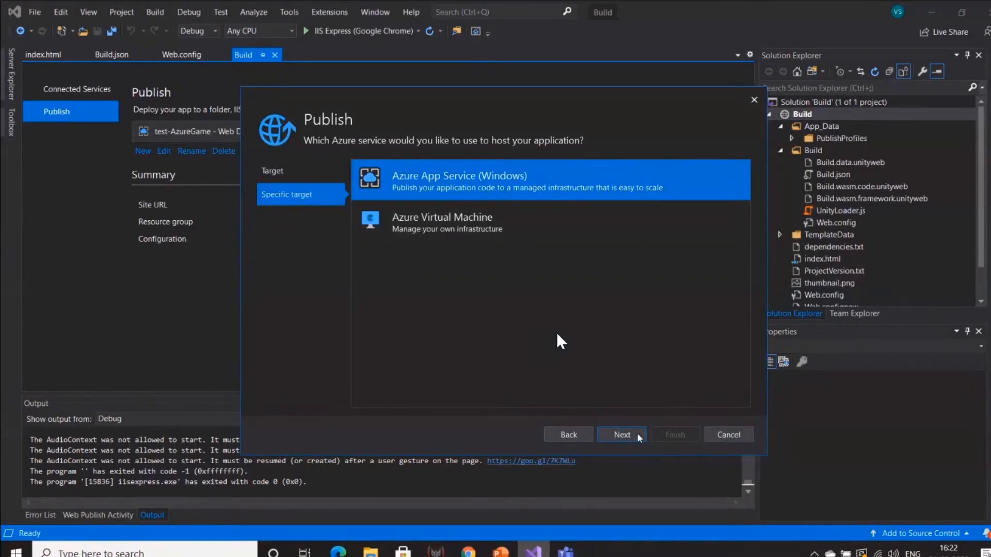
{"action": "left_click", "coordinate": [623, 435]}
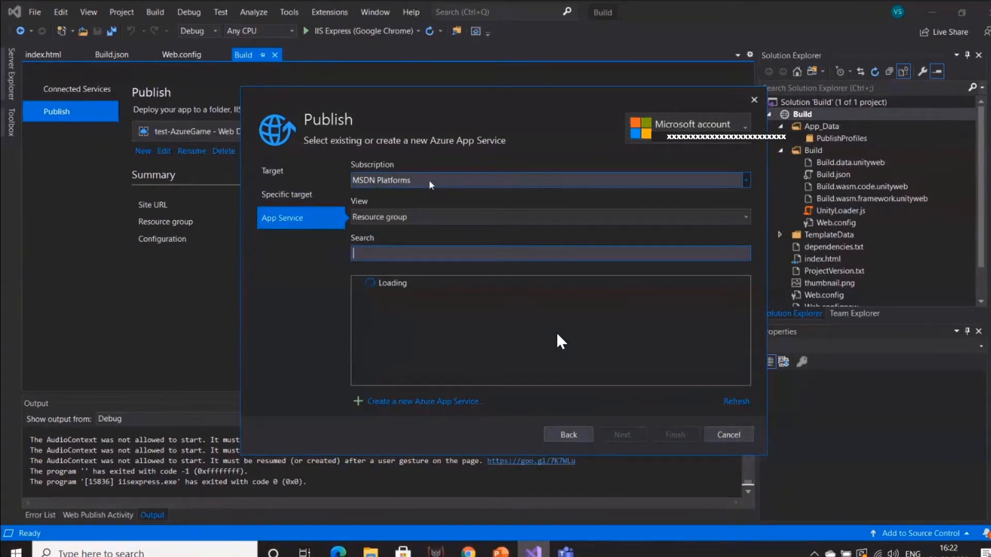
View the app services by resource group and select test-AzureGame under test-rg
{"action": "left_click", "coordinate": [426, 221]}
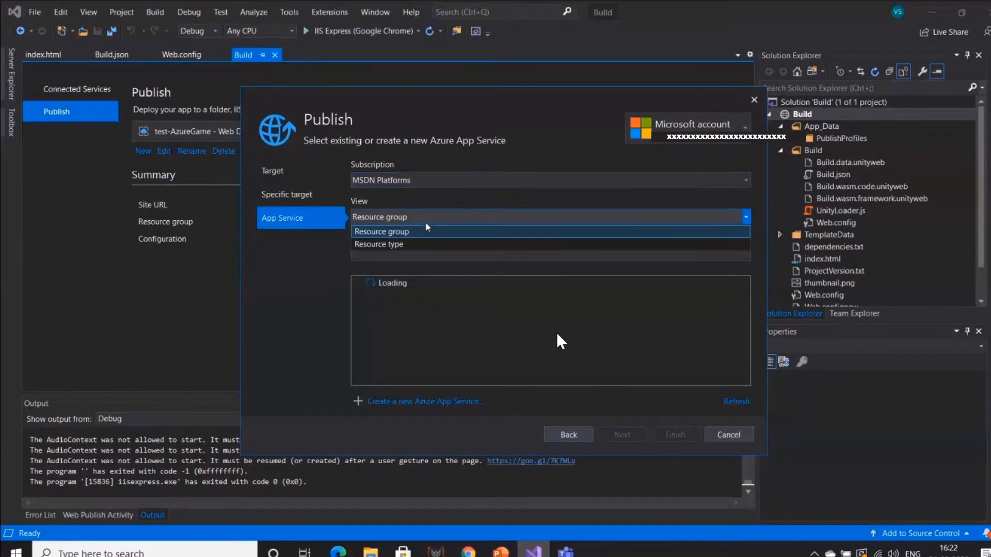
{"action": "left_click", "coordinate": [426, 228]}
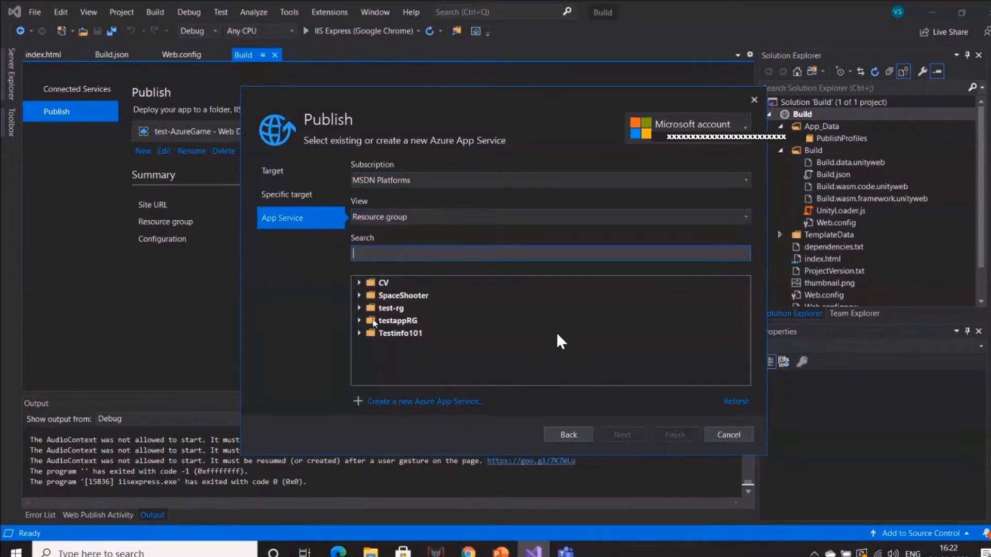
{"action": "double_click", "coordinate": [402, 308]}
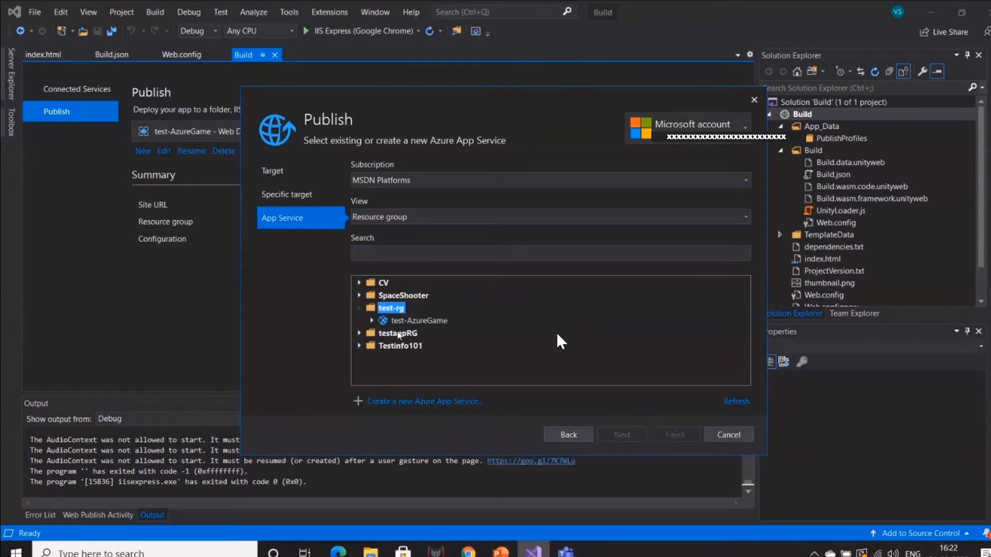
{"action": "left_click", "coordinate": [413, 321]}
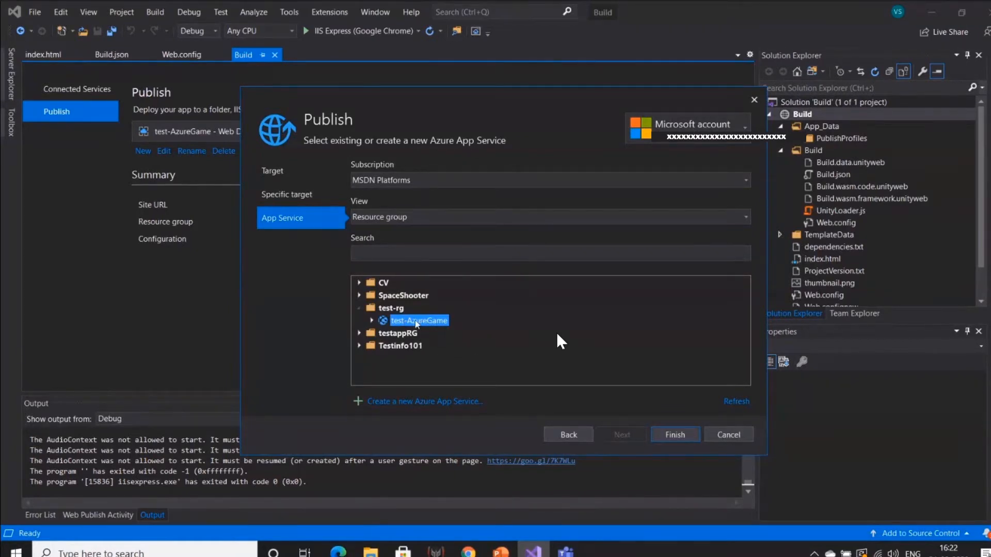
Start creating a new Azure App Service and name it samplegameapp
{"action": "left_click", "coordinate": [362, 405]}
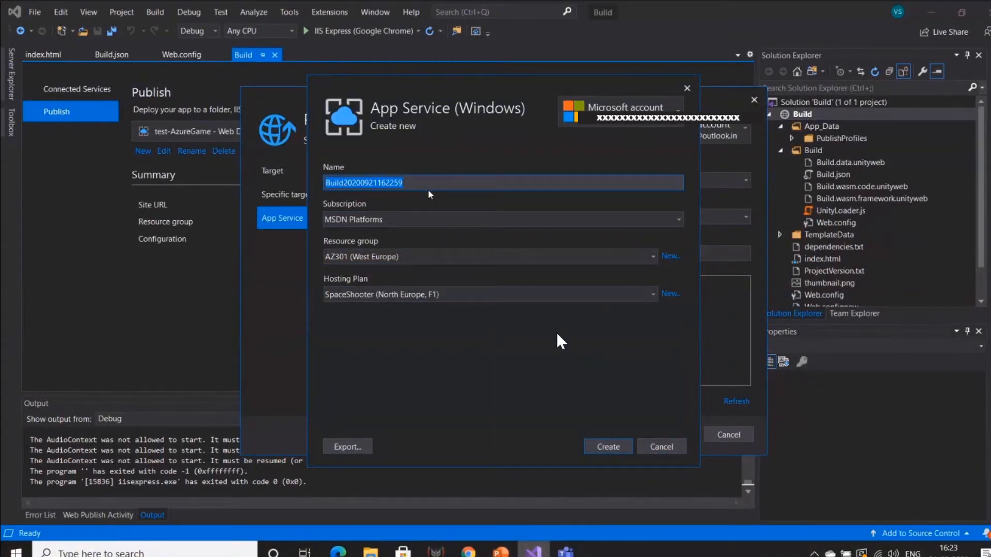
{"action": "type", "text": "sapme"}
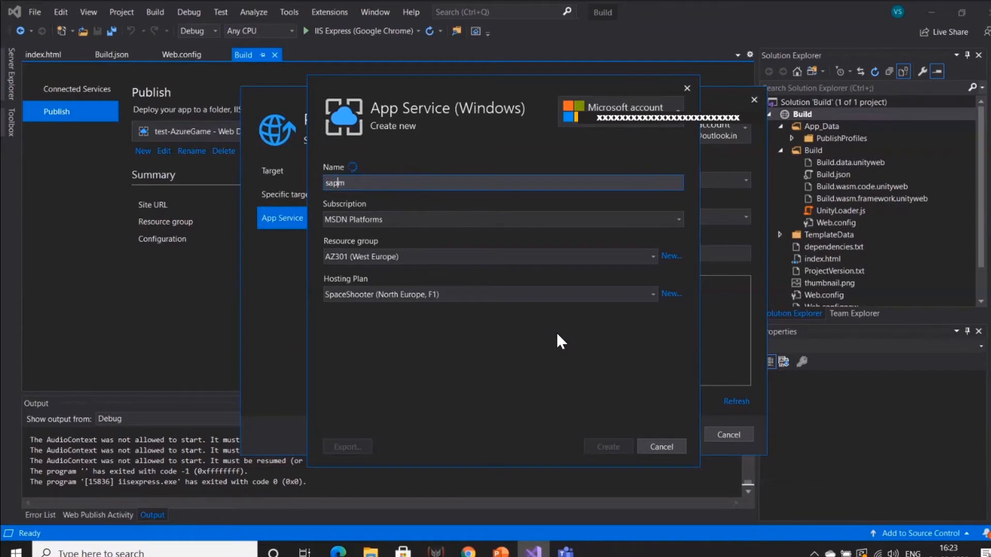
{"action": "key", "text": "BackSpace"}
{"action": "key", "text": "BackSpace"}
{"action": "key", "text": "BackSpace"}
{"action": "key", "text": "BackSpace"}
{"action": "type", "text": "sample"}
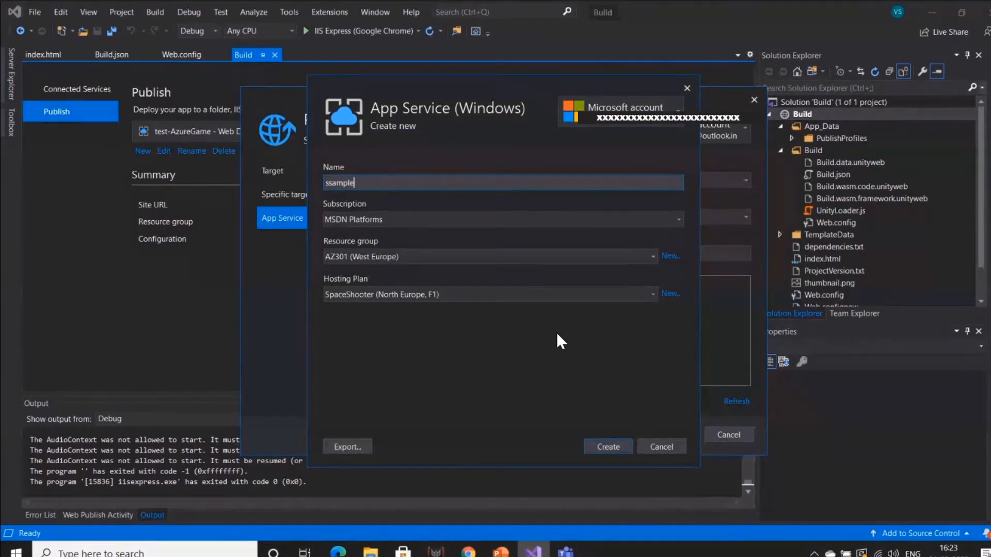
{"action": "key", "text": "Home"}
{"action": "key", "text": "Delete"}
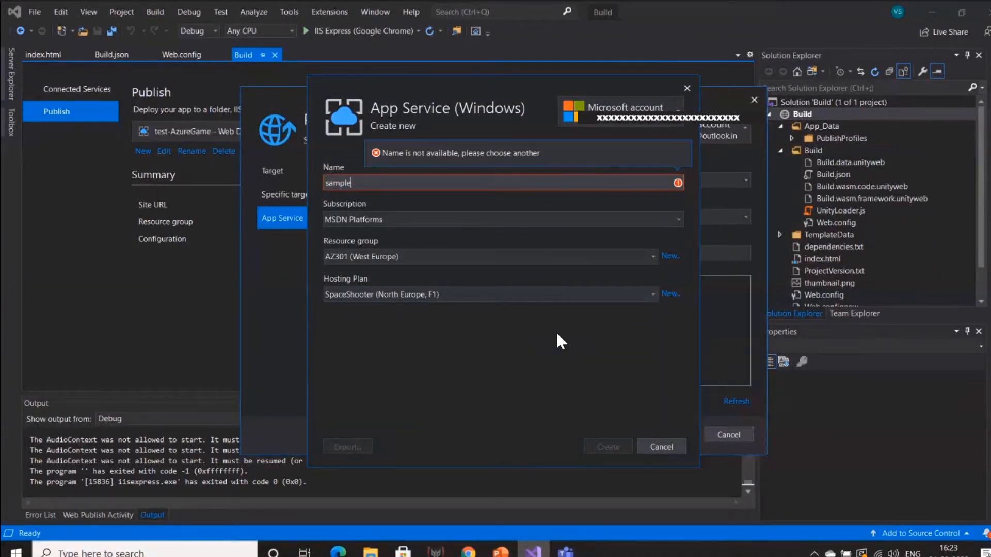
{"action": "type", "text": "gameapp"}
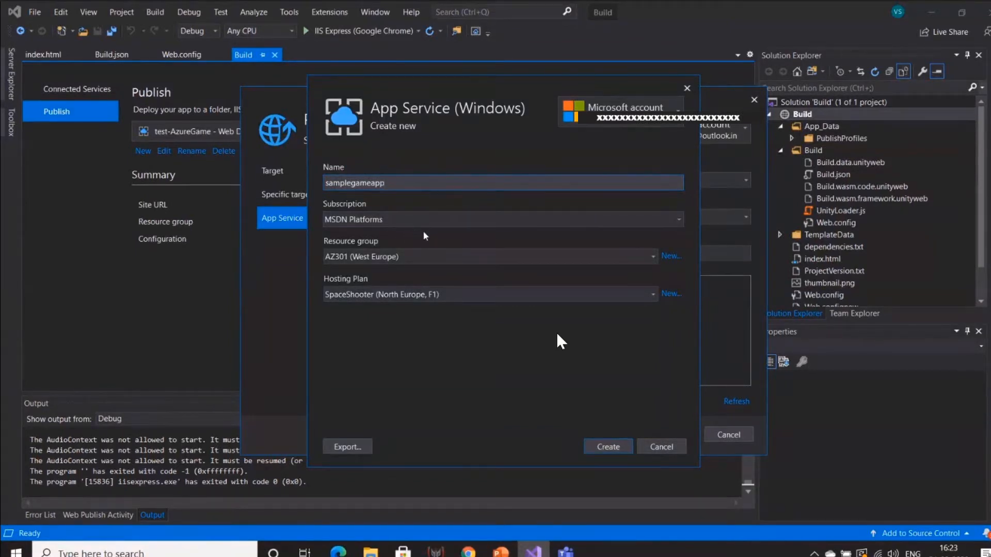
Create the App Service in resource group test-rg (North Europe) with hosting plan test-webapp01plan (North Europe, F1)
{"action": "left_click", "coordinate": [498, 255]}
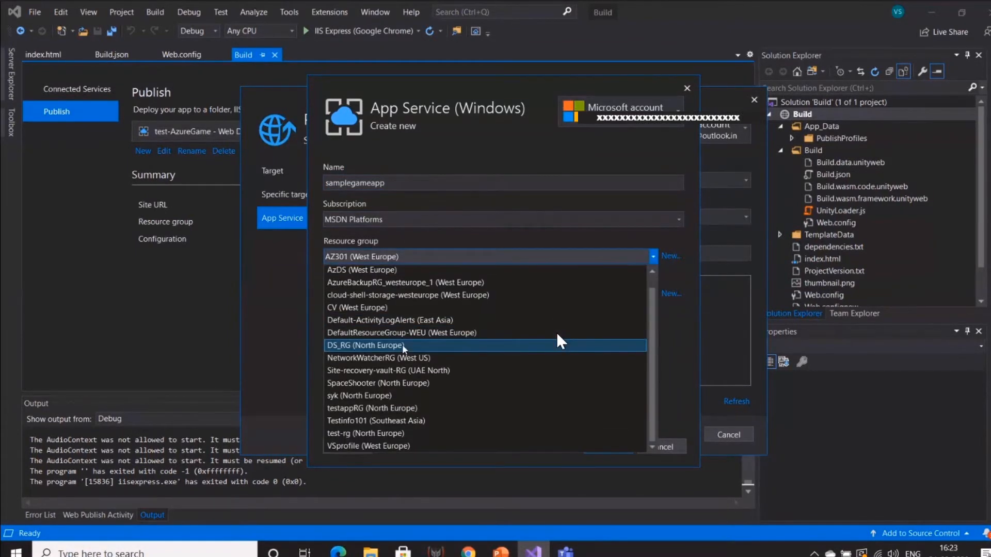
{"action": "left_click", "coordinate": [413, 433]}
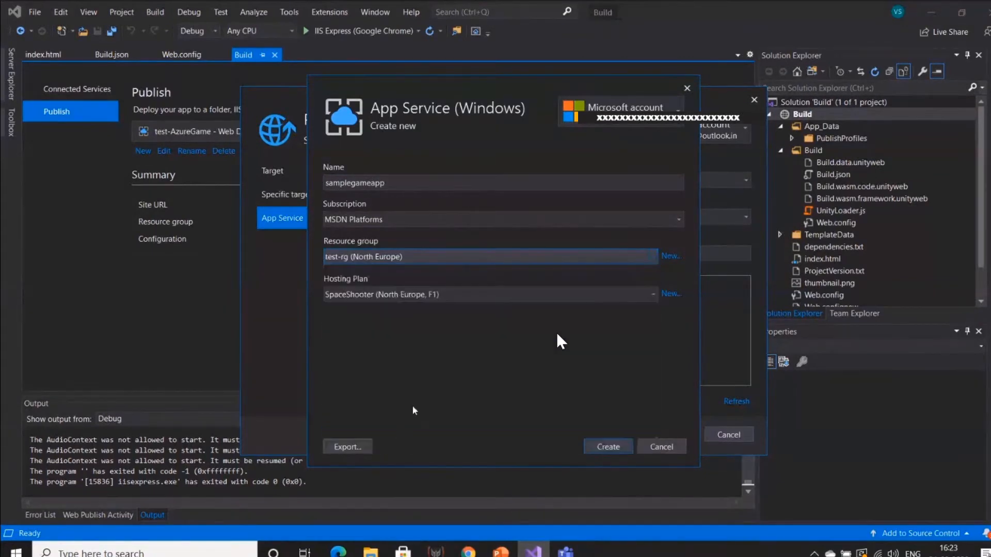
{"action": "left_click", "coordinate": [468, 295]}
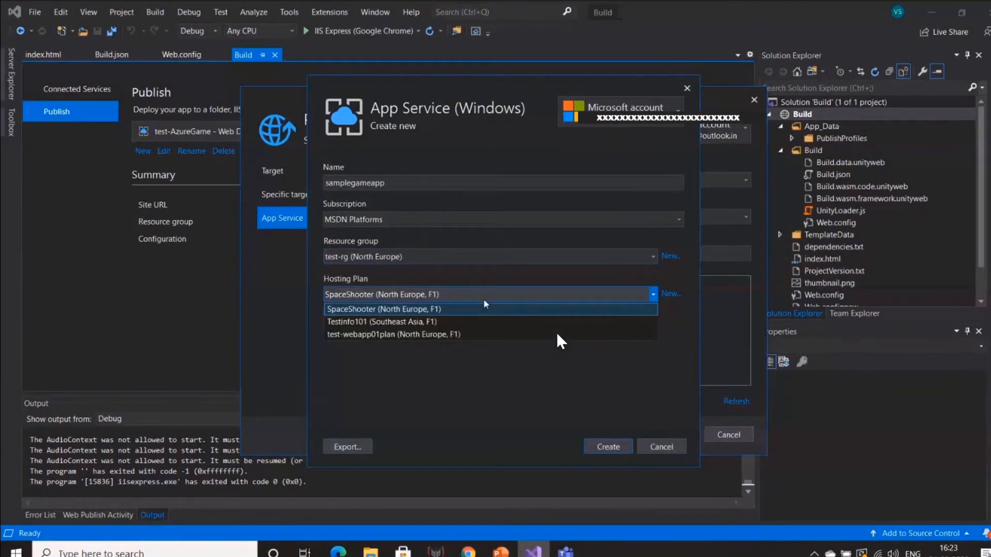
{"action": "left_click", "coordinate": [440, 334]}
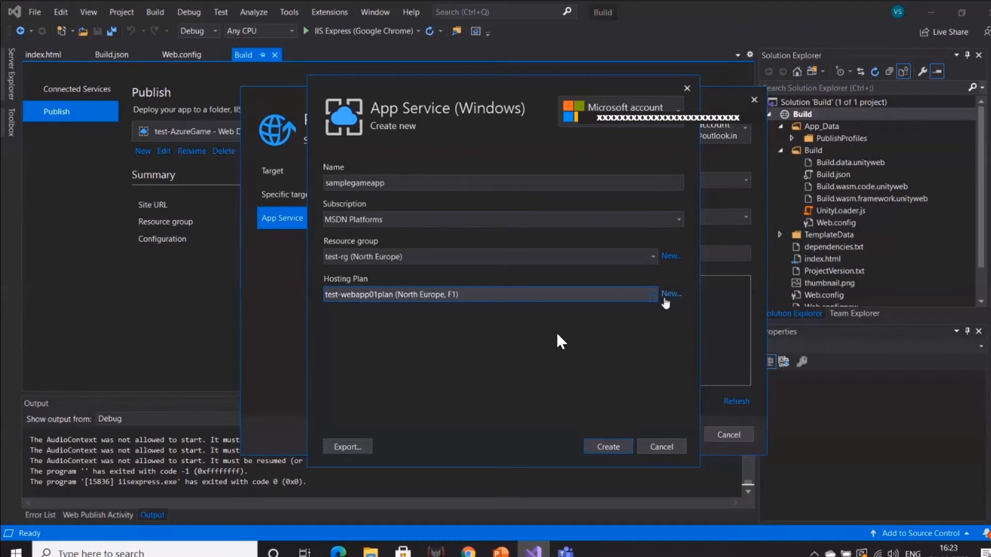
{"action": "left_click", "coordinate": [607, 447]}
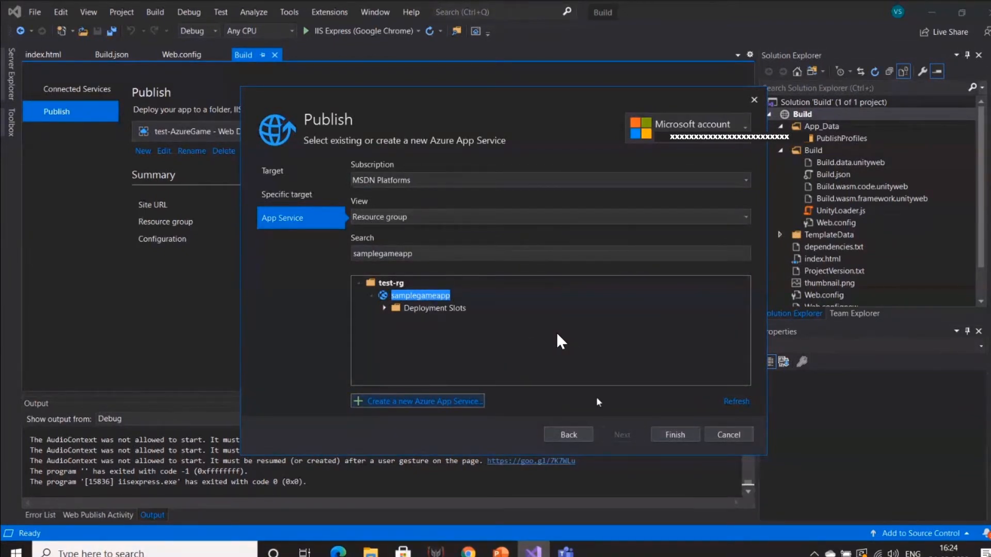
Finish the publish profile with samplegameapp and publish the website to Azure
{"action": "left_click", "coordinate": [664, 435]}
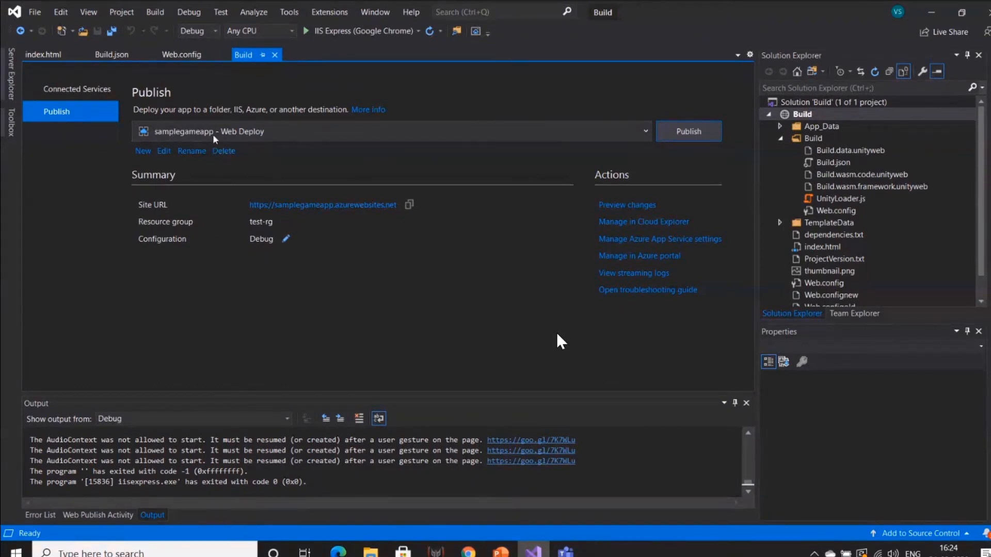
{"action": "left_click", "coordinate": [687, 133]}
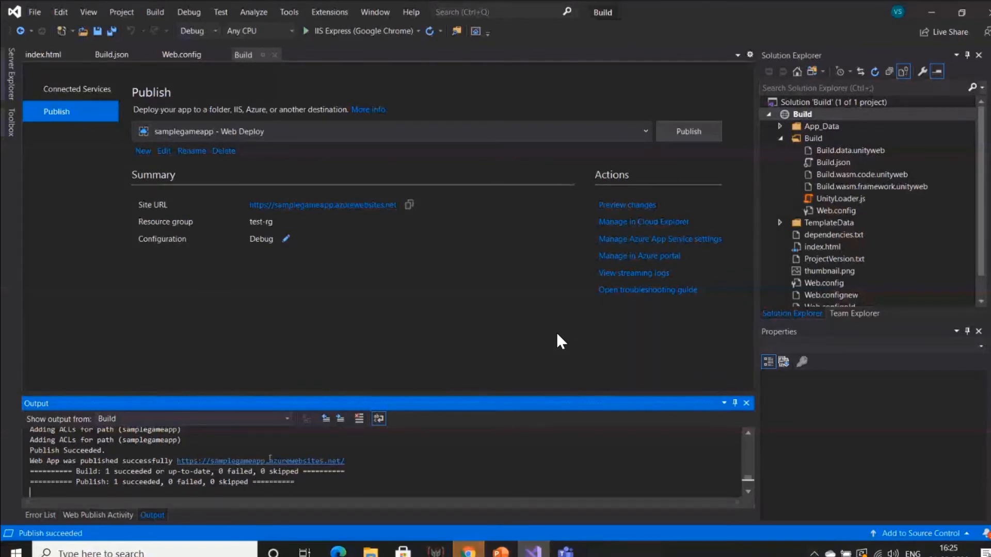
Open the published samplegameapp.azurewebsites.net site in the browser and inspect its address
{"action": "left_click", "coordinate": [331, 204]}
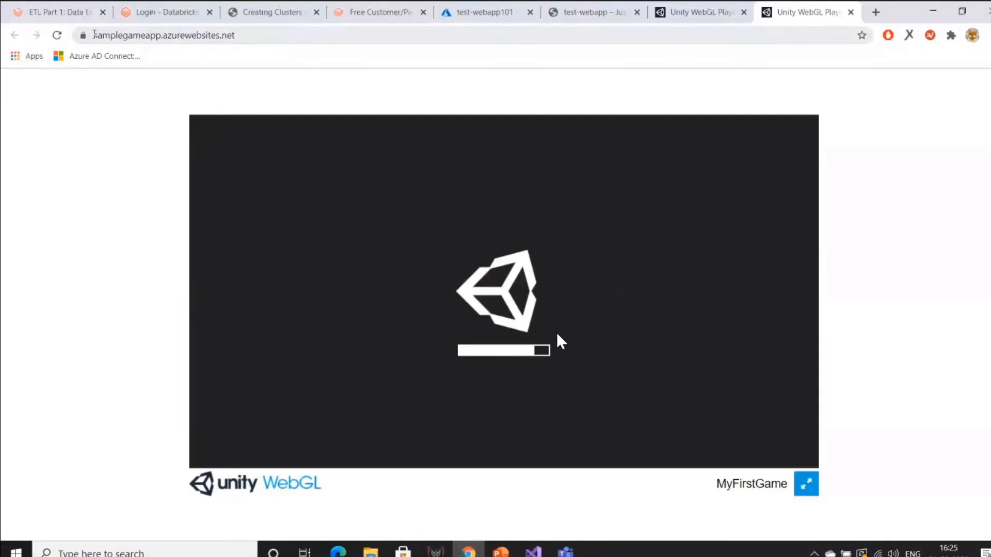
{"action": "left_click", "coordinate": [318, 32]}
{"action": "left_click", "coordinate": [224, 38]}
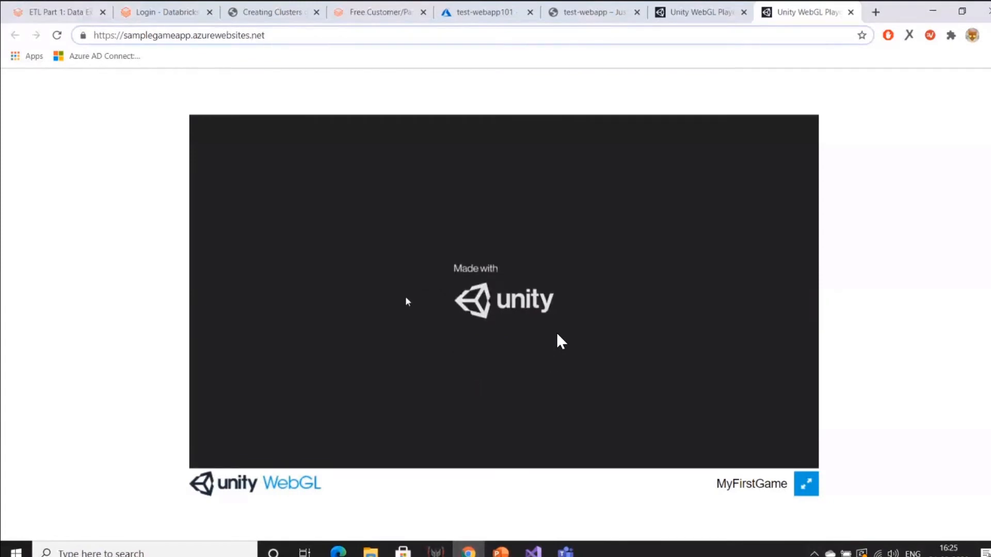
{"action": "type", "text": "w"}
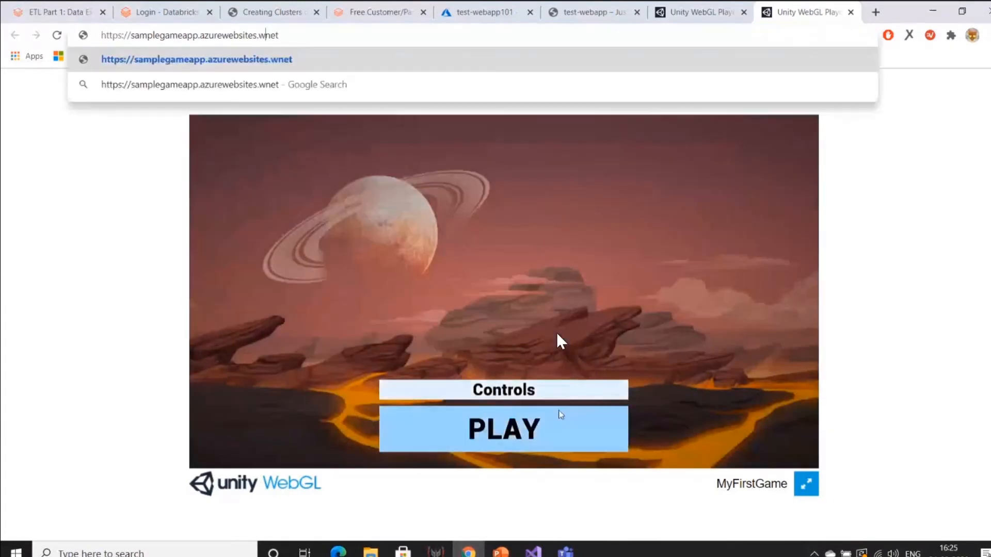
Start the deployed game and test it by moving through the rooms and shooting at enemies
{"action": "left_click", "coordinate": [559, 414]}
{"action": "key", "text": "w"}
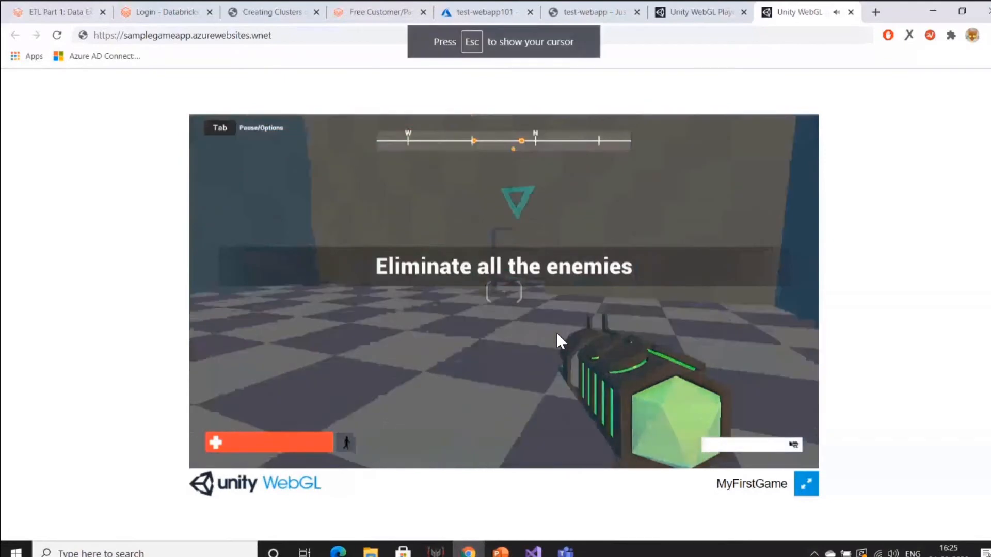
{"action": "key", "text": "w"}
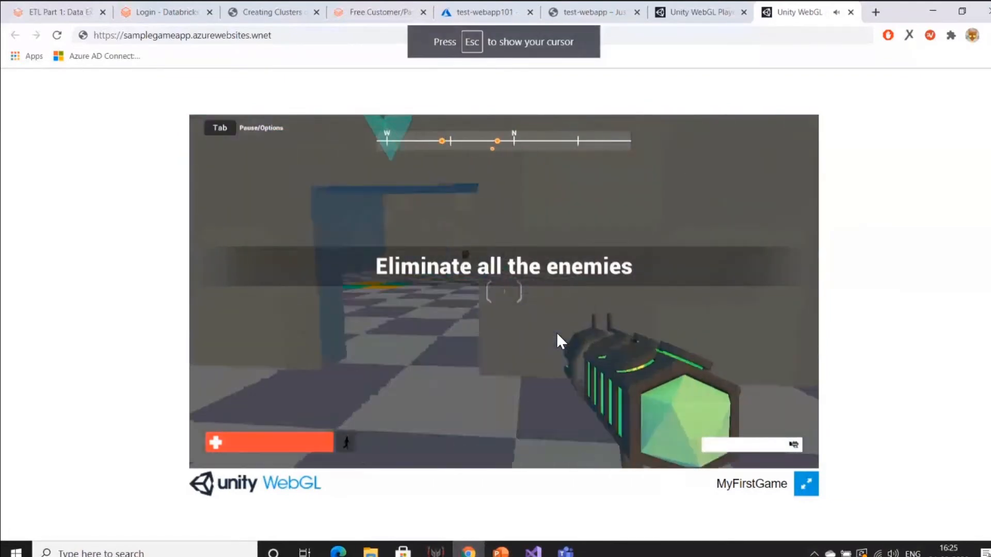
{"action": "key", "text": "w"}
{"action": "left_click", "coordinate": [557, 334]}
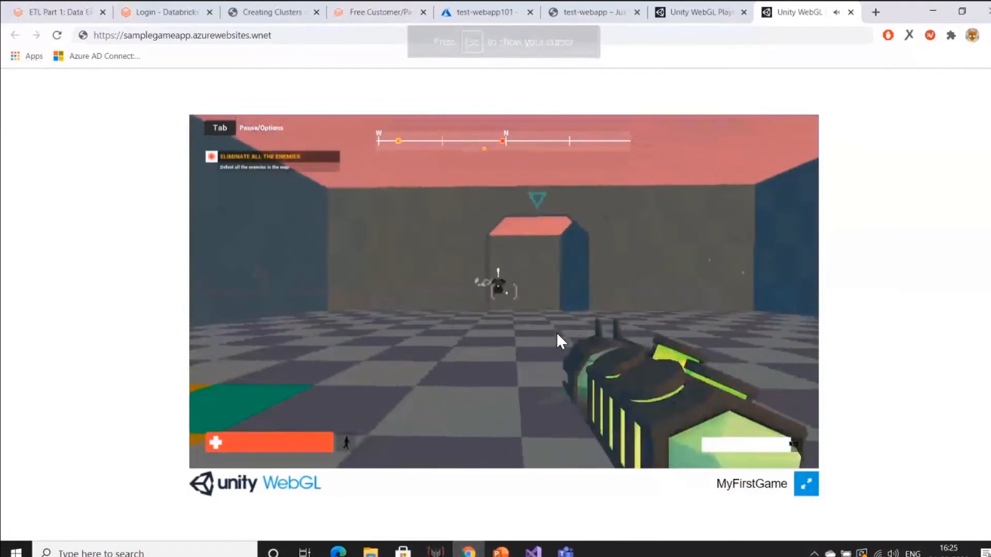
{"action": "key", "text": "s"}
{"action": "left_click", "coordinate": [557, 334]}
{"action": "left_click", "coordinate": [557, 334]}
{"action": "key", "text": "w"}
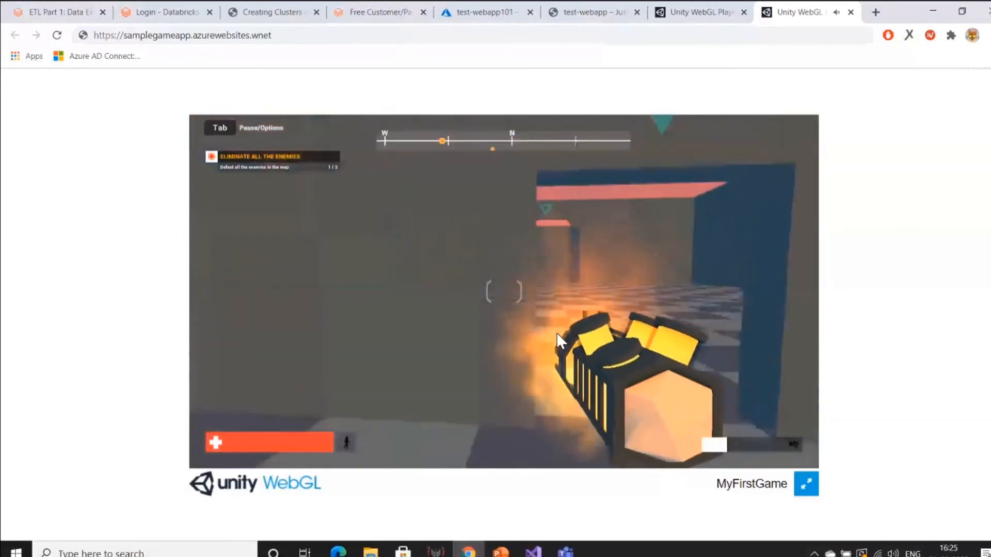
{"action": "key", "text": "w"}
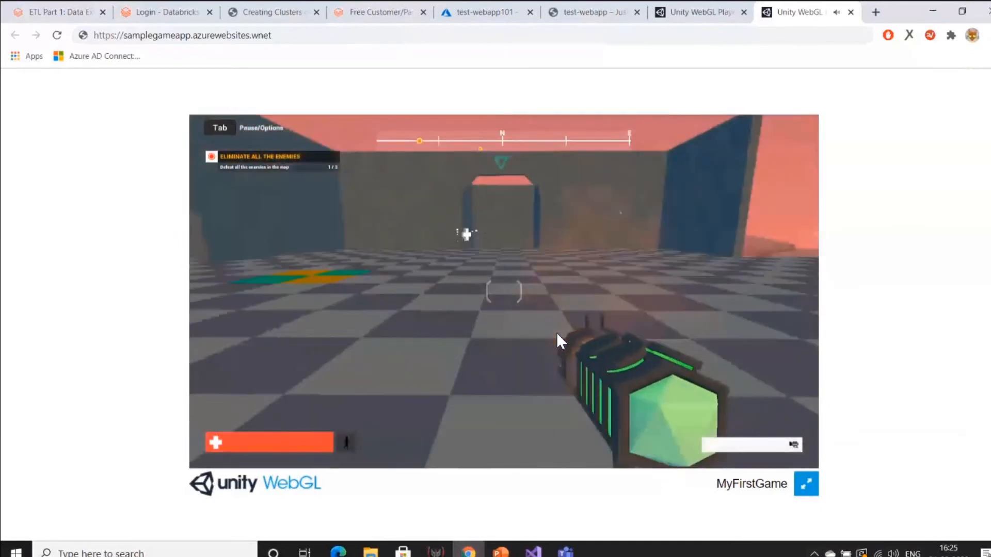
Leave the running game, close its browser tab and switch back to the Azure portal
{"action": "key", "text": "Escape"}
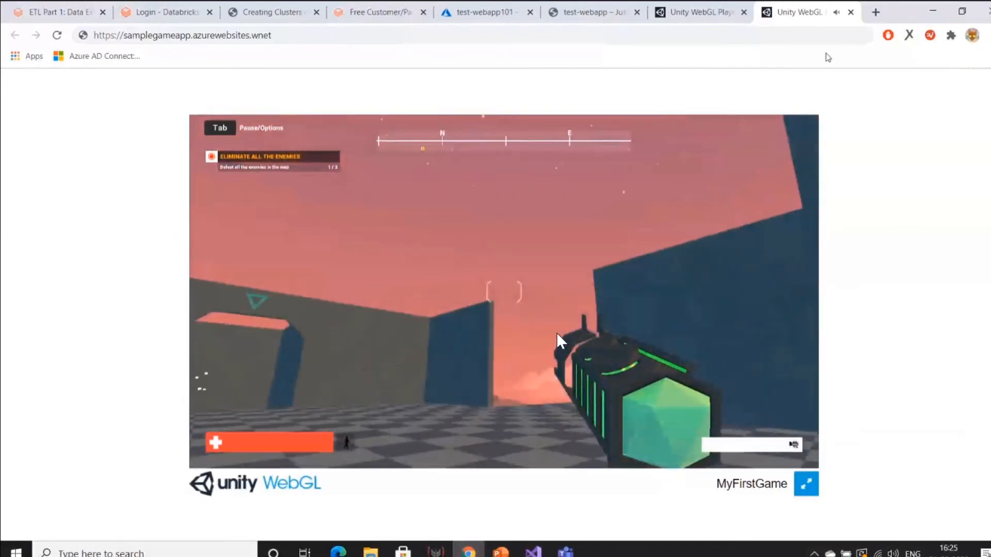
{"action": "left_click", "coordinate": [850, 12]}
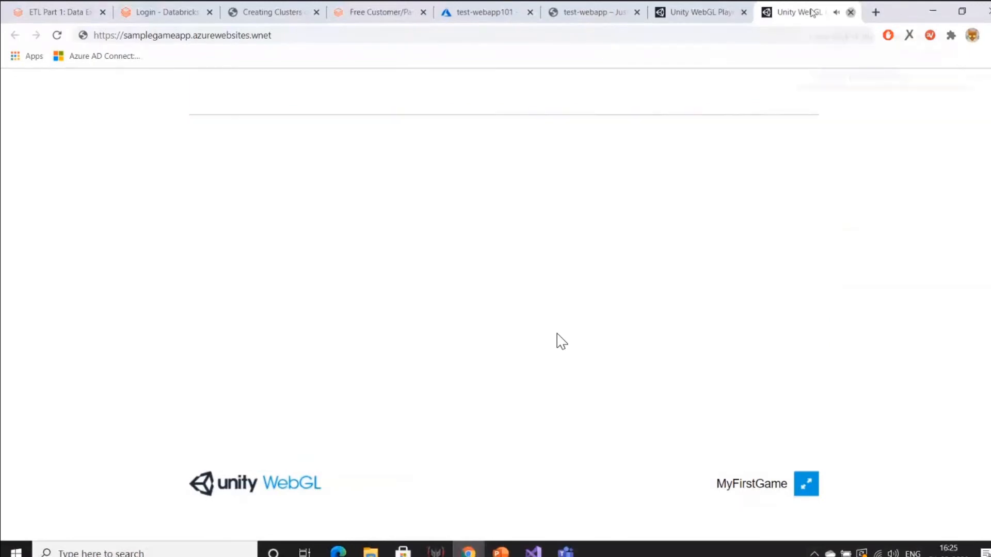
{"action": "left_click", "coordinate": [706, 13]}
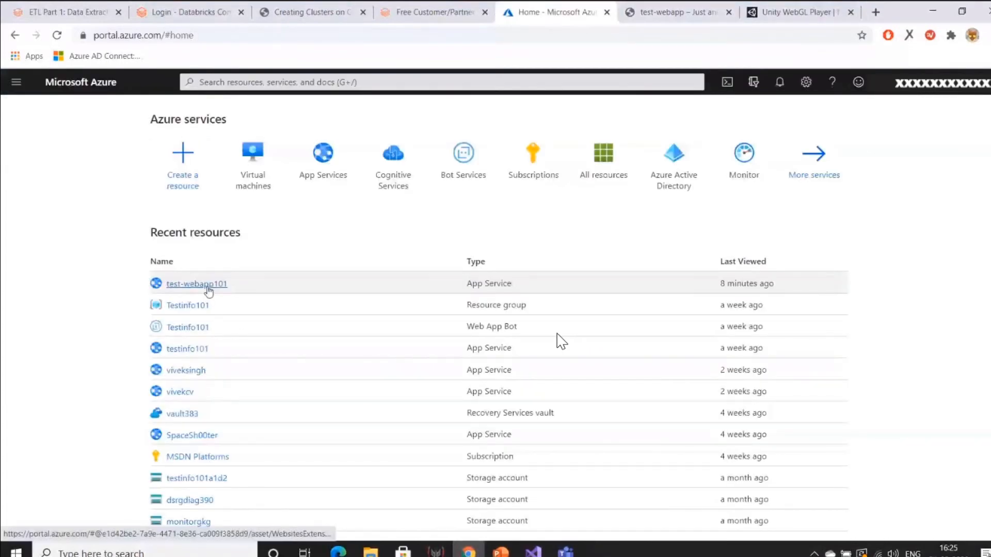
Inspect the test-webapp101 App Service and the resources in its resource group testappRG, and return to the portal home page
{"action": "left_click", "coordinate": [207, 285]}
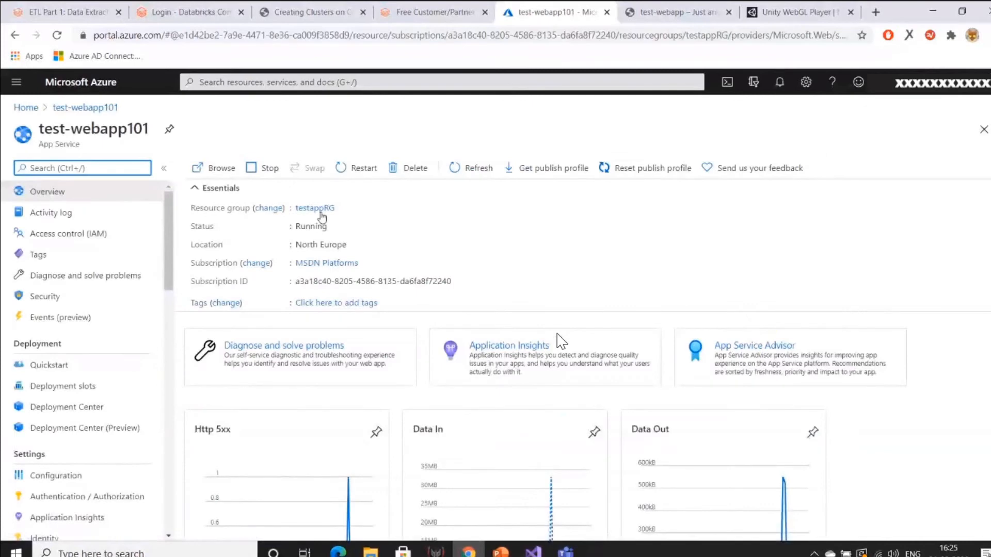
{"action": "left_click", "coordinate": [321, 212]}
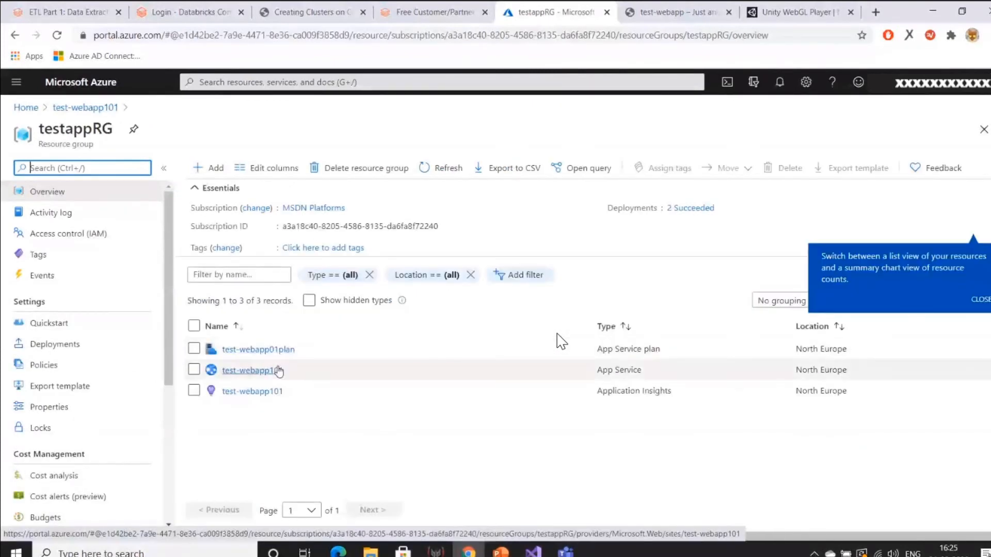
{"action": "left_click", "coordinate": [432, 186]}
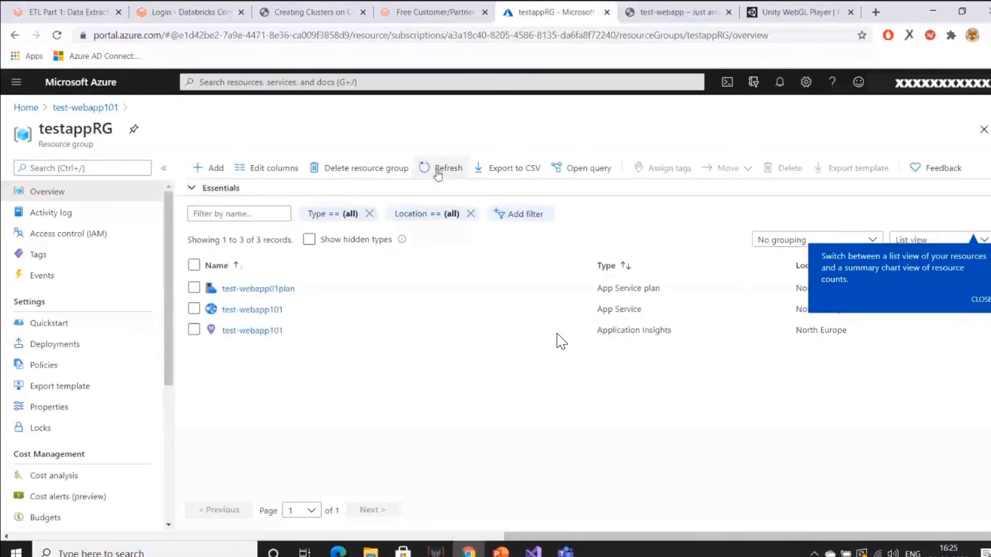
{"action": "left_click", "coordinate": [38, 110]}
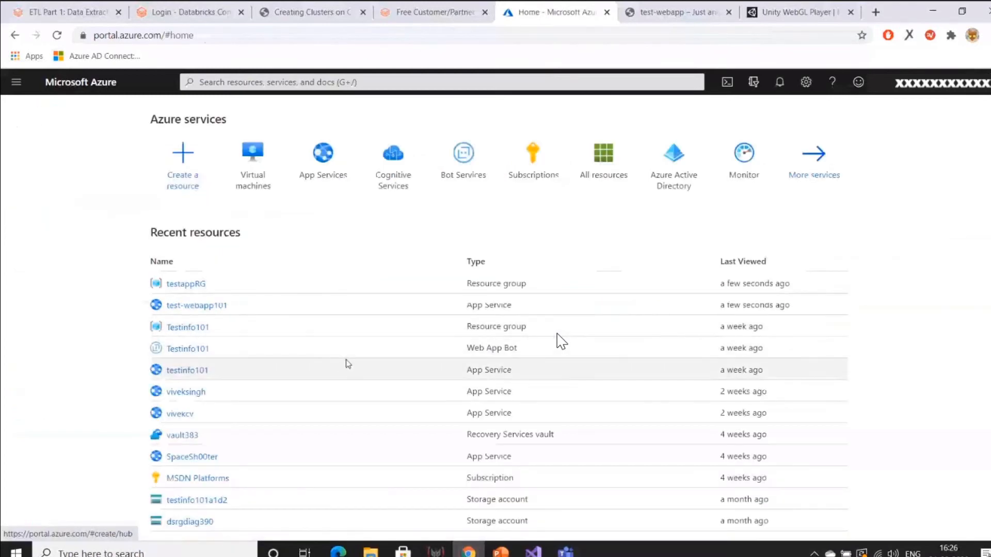
{"action": "left_click", "coordinate": [183, 284]}
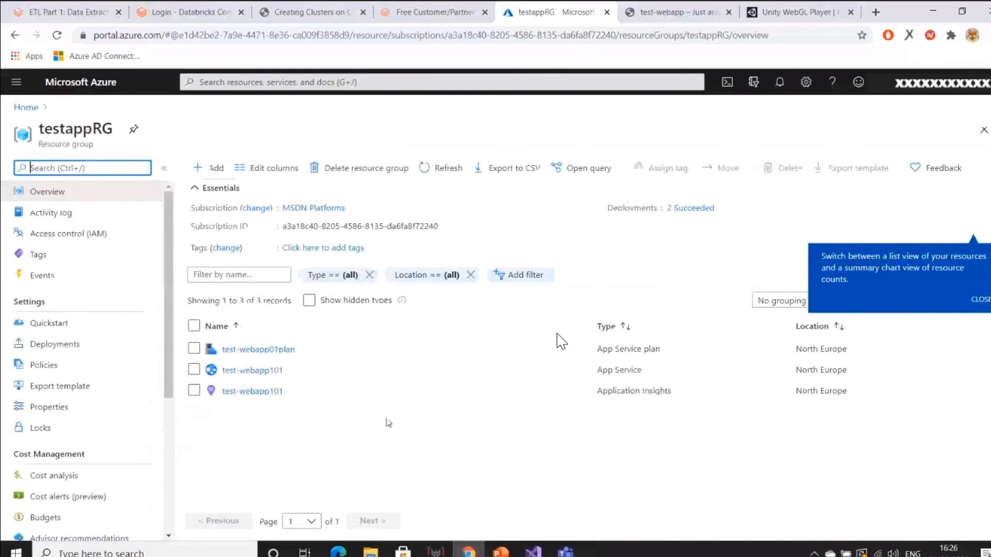
{"action": "left_click", "coordinate": [25, 108]}
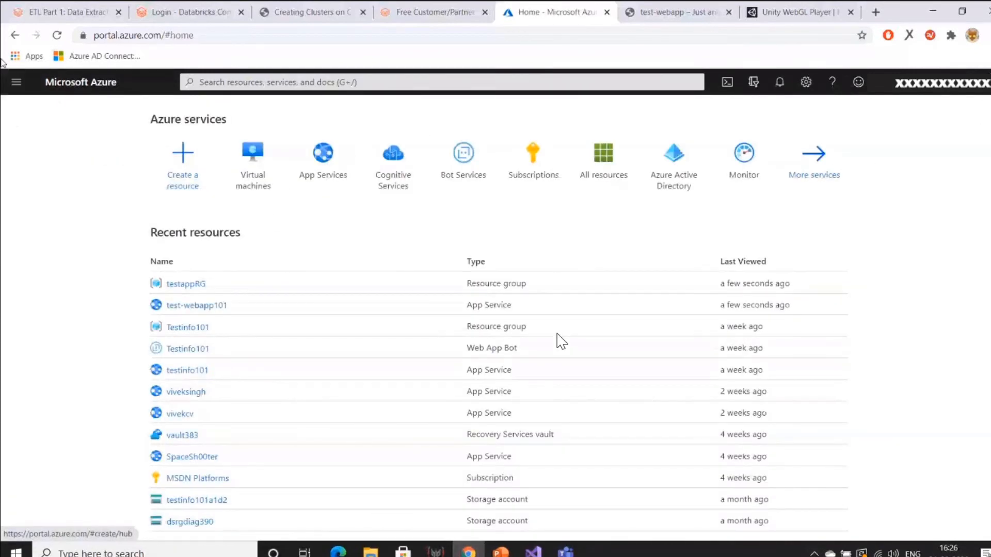
List all Azure resources sorted by type and open the samplegameapp App Service in resource group test-rg
{"action": "left_click", "coordinate": [16, 83]}
{"action": "left_click", "coordinate": [66, 227]}
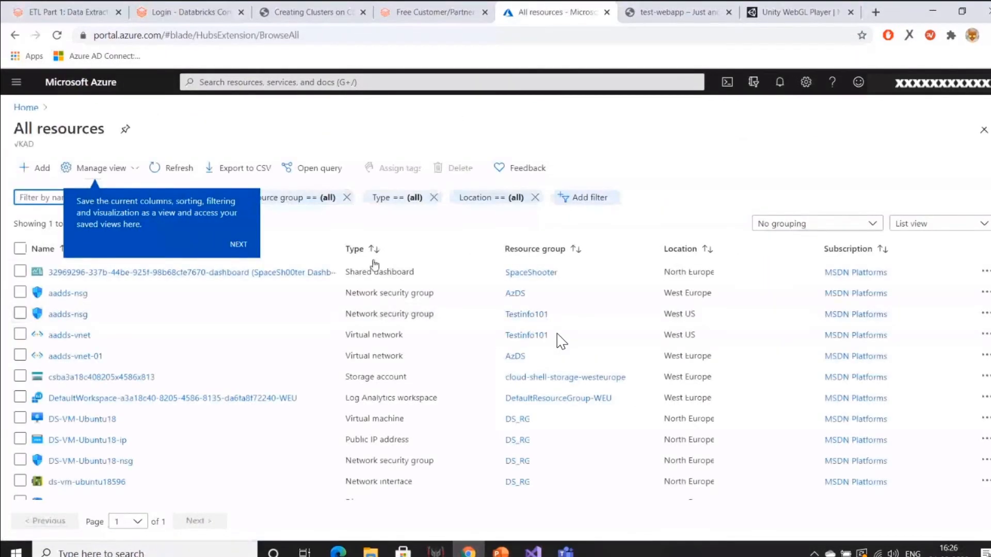
{"action": "left_click", "coordinate": [321, 253]}
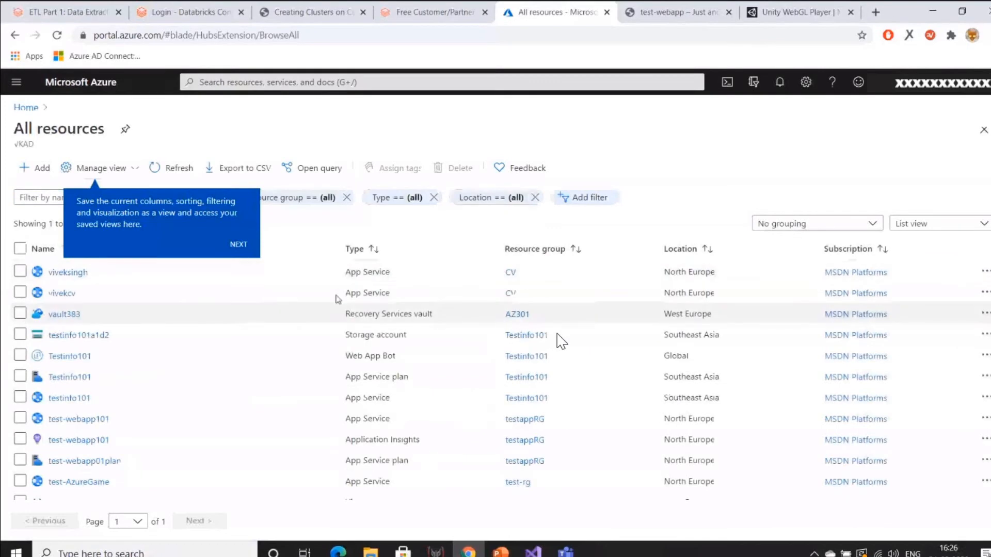
{"action": "left_click", "coordinate": [355, 249]}
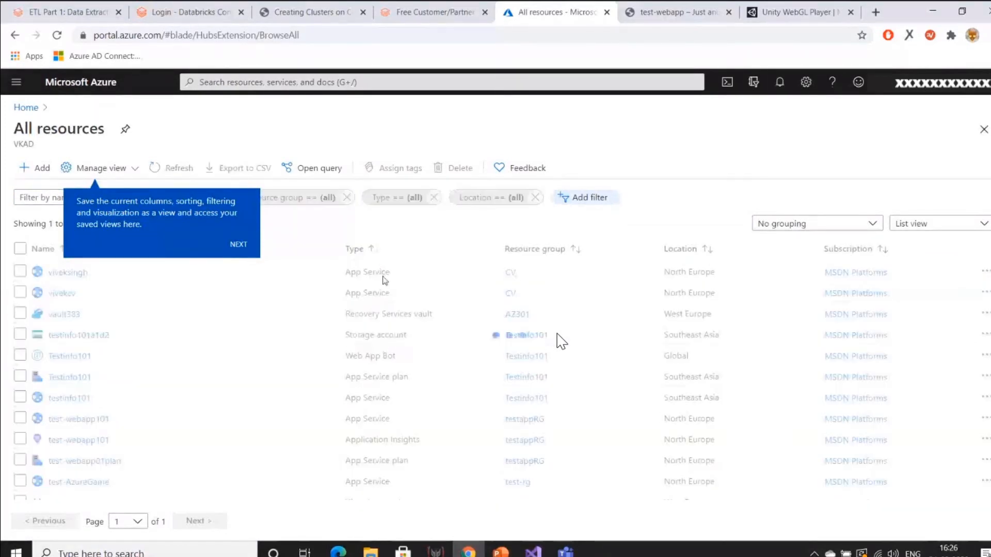
{"action": "scroll", "coordinate": [325, 301], "scroll_direction": "down", "scroll_amount": 1}
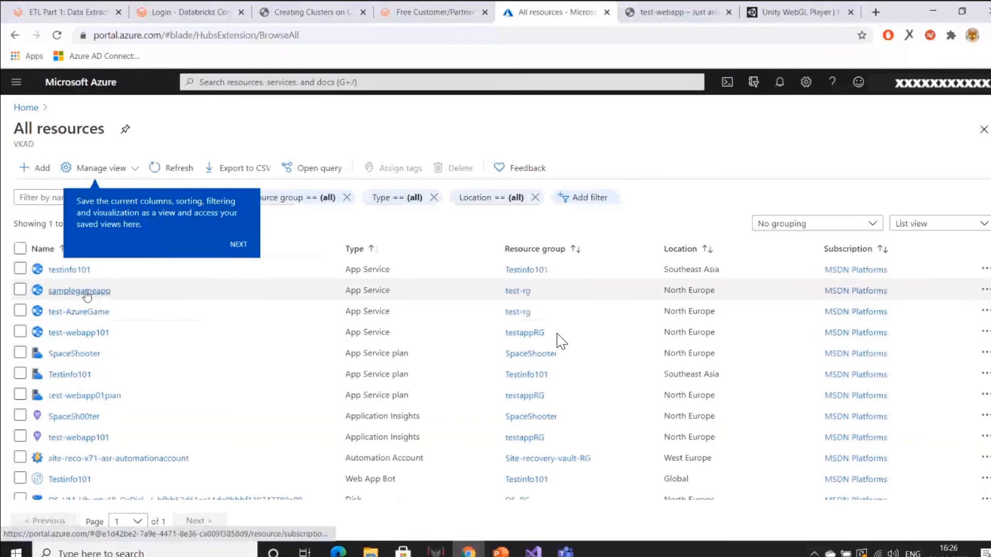
{"action": "left_click", "coordinate": [236, 248]}
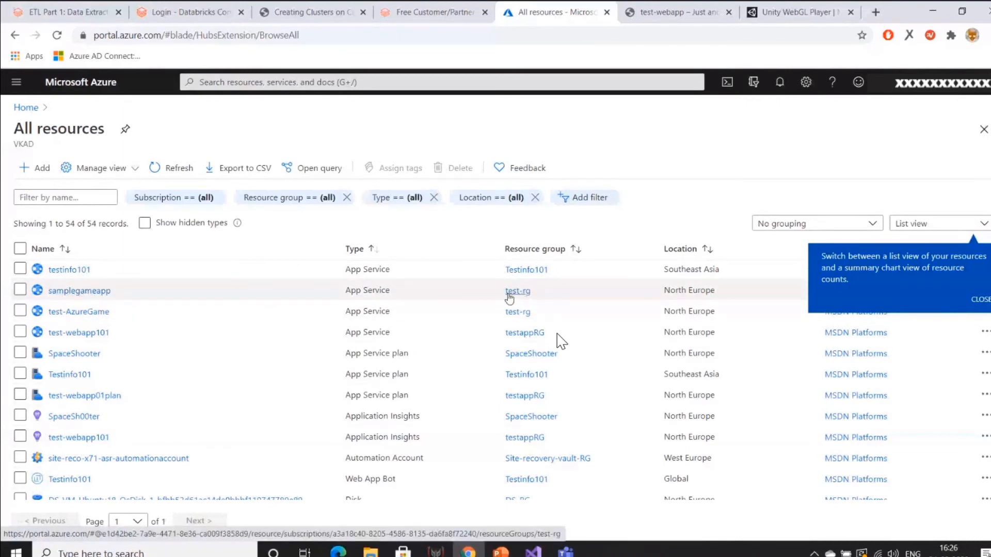
{"action": "left_click", "coordinate": [91, 293]}
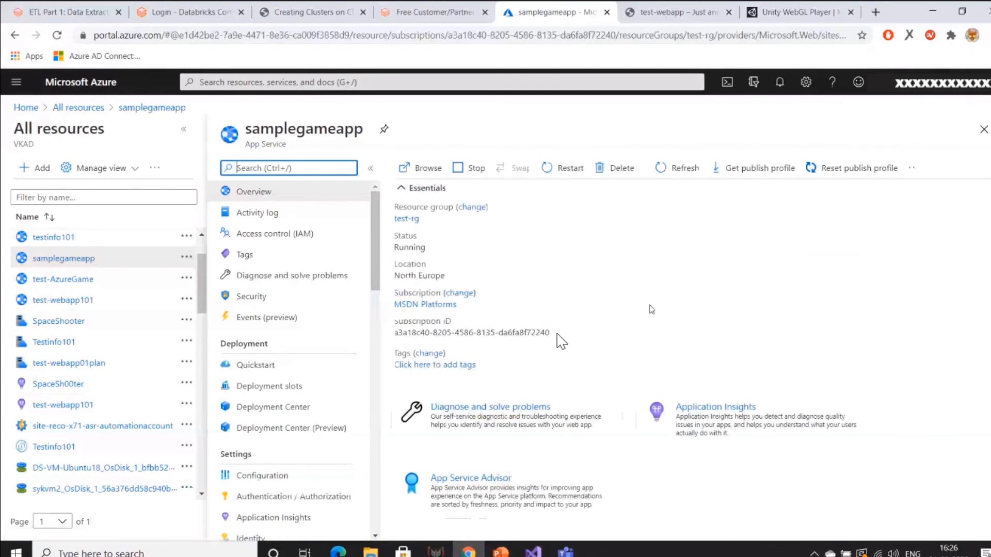
Examine samplegameapp's overview, including its essentials and the charts for server errors, data traffic, requests and response time
{"action": "scroll", "coordinate": [561, 342], "scroll_direction": "down", "scroll_amount": 8}
{"action": "scroll", "coordinate": [562, 341], "scroll_direction": "up", "scroll_amount": 4}
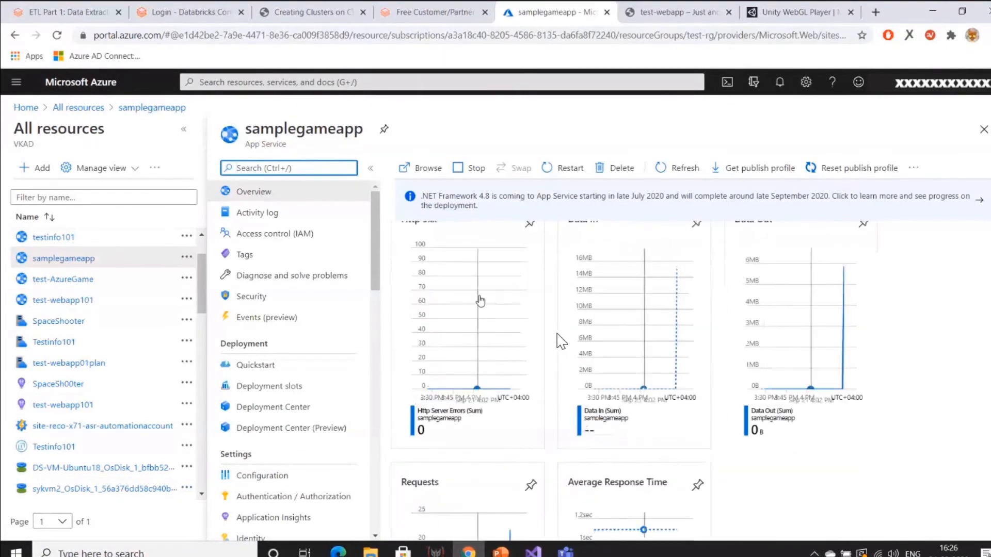
{"action": "scroll", "coordinate": [561, 342], "scroll_direction": "down", "scroll_amount": 4}
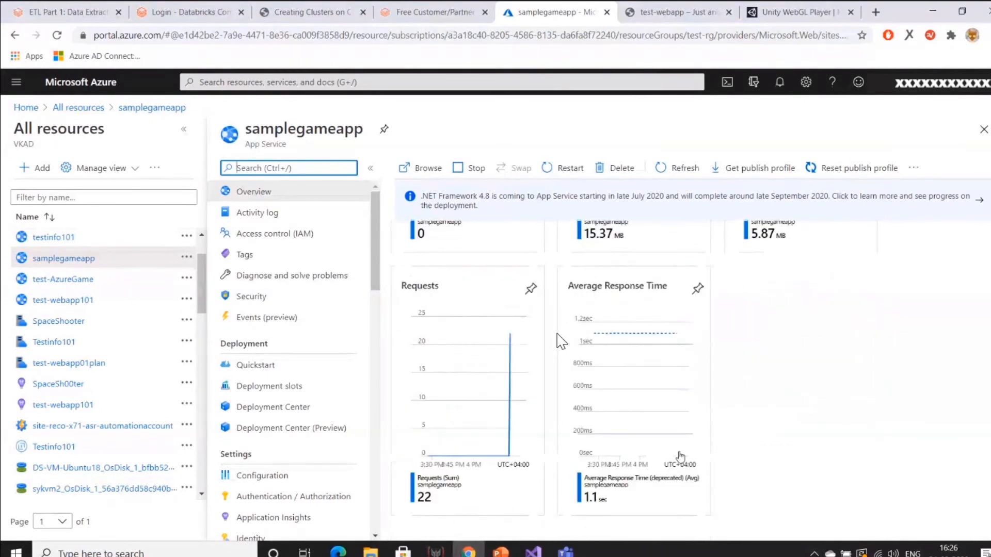
{"action": "scroll", "coordinate": [561, 342], "scroll_direction": "up", "scroll_amount": 8}
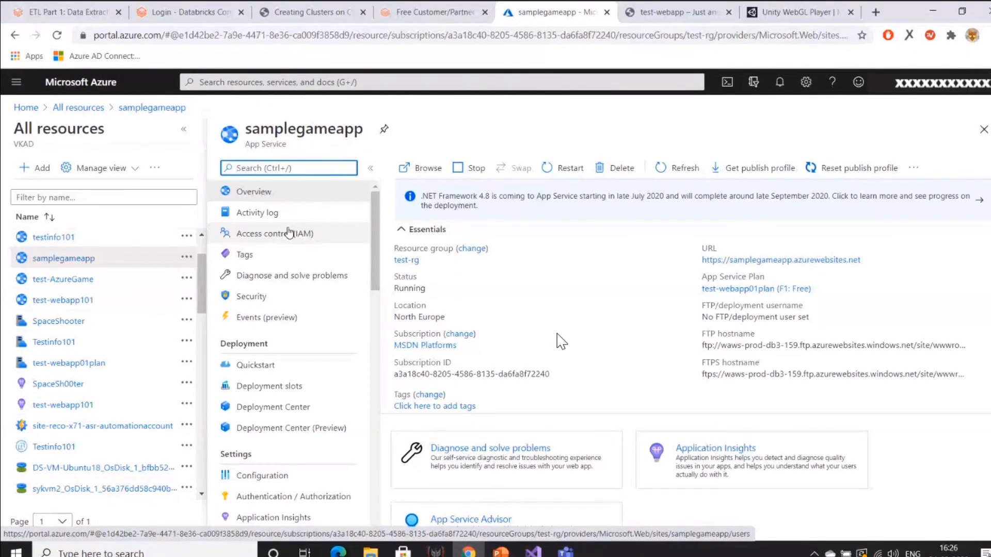
Open samplegameapp's Deployment Center and review its continuous deployment (CI / CD) and manual deployment (push / sync) source options
{"action": "scroll", "coordinate": [294, 320], "scroll_direction": "down", "scroll_amount": 3}
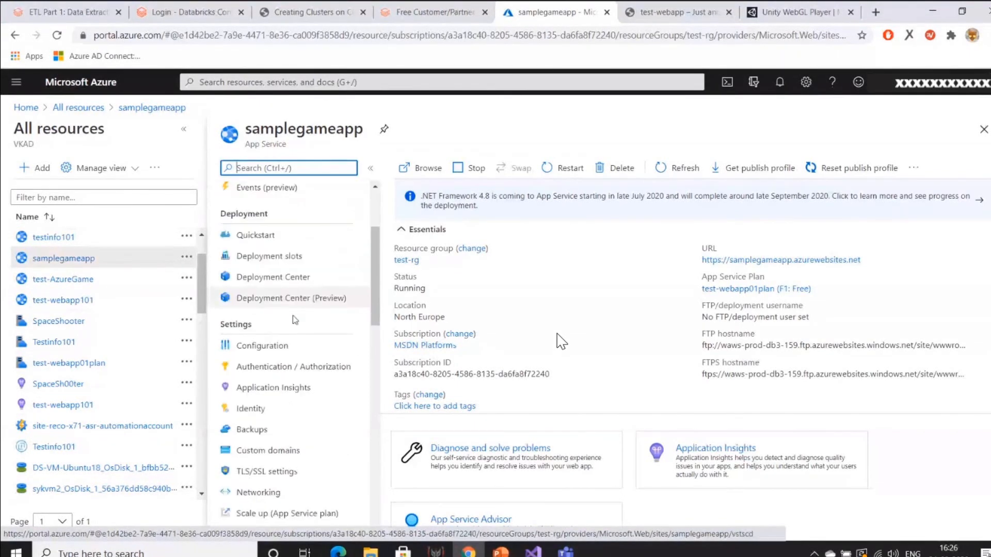
{"action": "left_click", "coordinate": [273, 277]}
{"action": "left_click", "coordinate": [560, 341]}
{"action": "scroll", "coordinate": [559, 342], "scroll_direction": "down", "scroll_amount": 3}
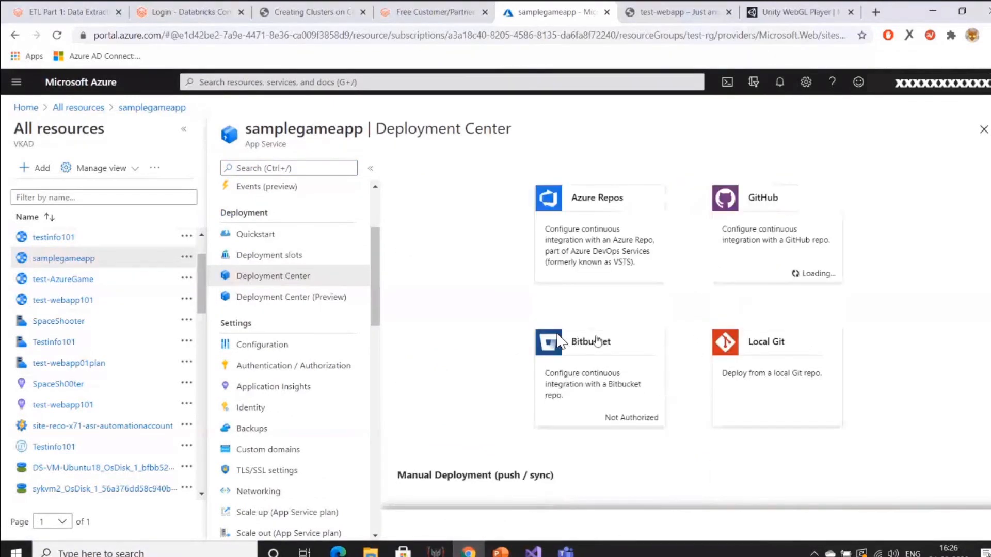
{"action": "scroll", "coordinate": [599, 335], "scroll_direction": "down", "scroll_amount": 1}
{"action": "scroll", "coordinate": [609, 309], "scroll_direction": "up", "scroll_amount": 3}
{"action": "scroll", "coordinate": [612, 298], "scroll_direction": "down", "scroll_amount": 2}
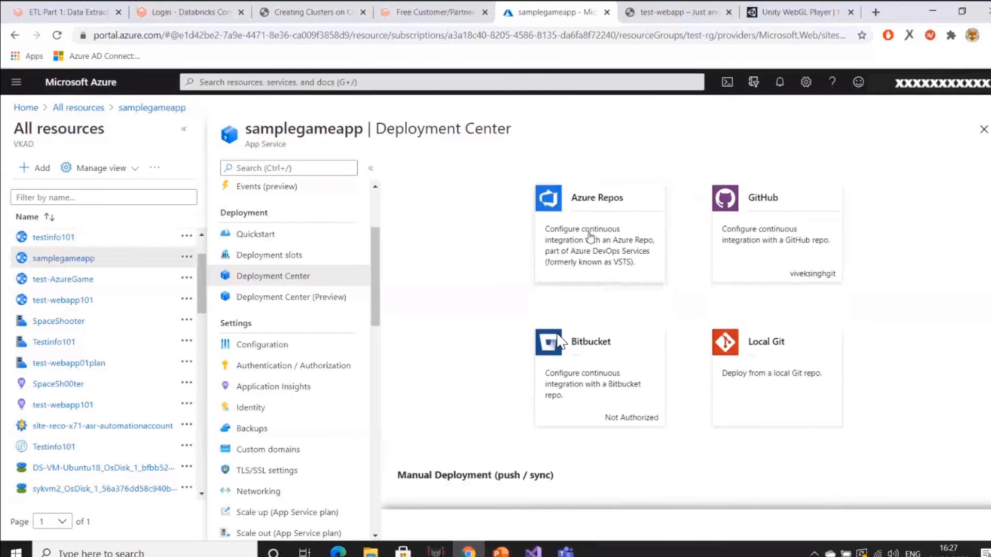
{"action": "scroll", "coordinate": [743, 235], "scroll_direction": "down", "scroll_amount": 2}
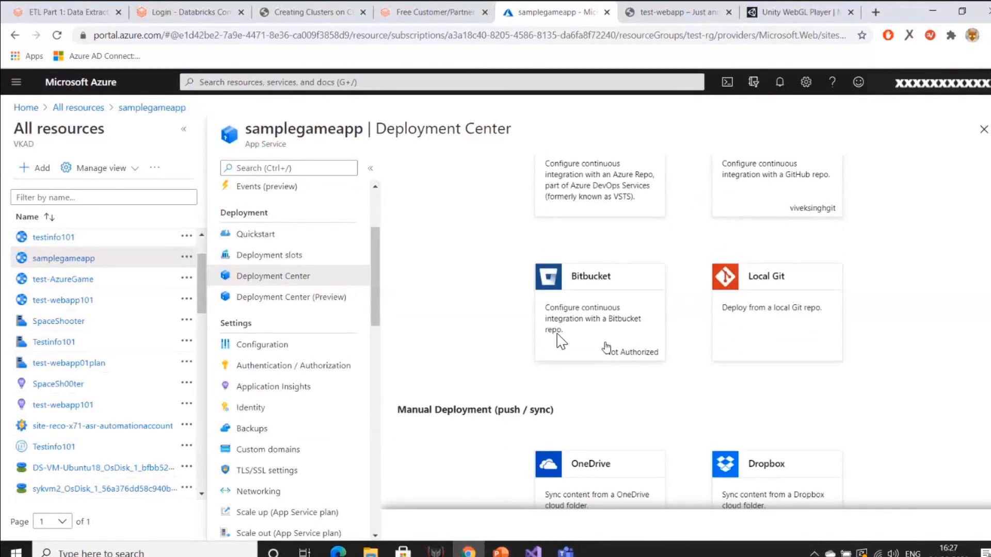
{"action": "scroll", "coordinate": [809, 251], "scroll_direction": "down", "scroll_amount": 4}
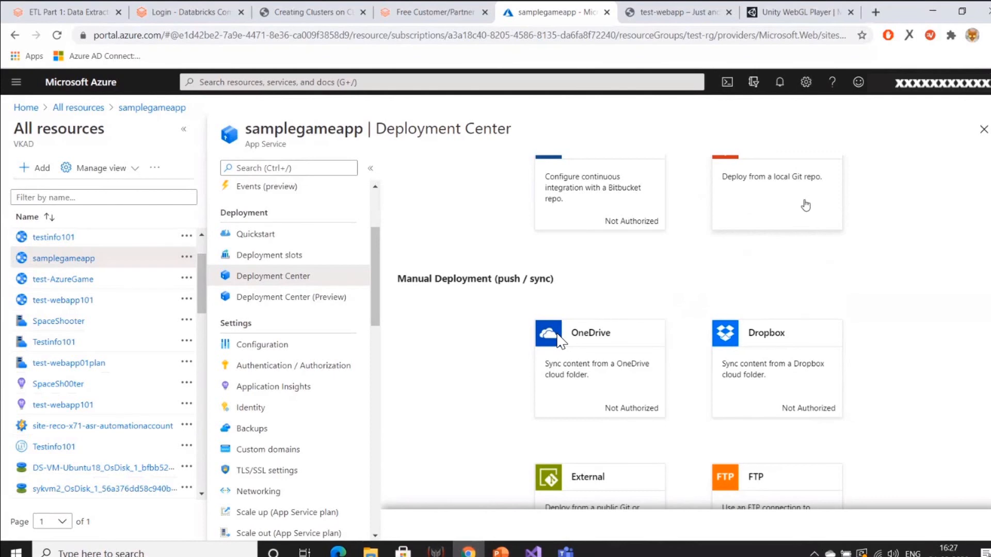
{"action": "scroll", "coordinate": [610, 305], "scroll_direction": "down", "scroll_amount": 2}
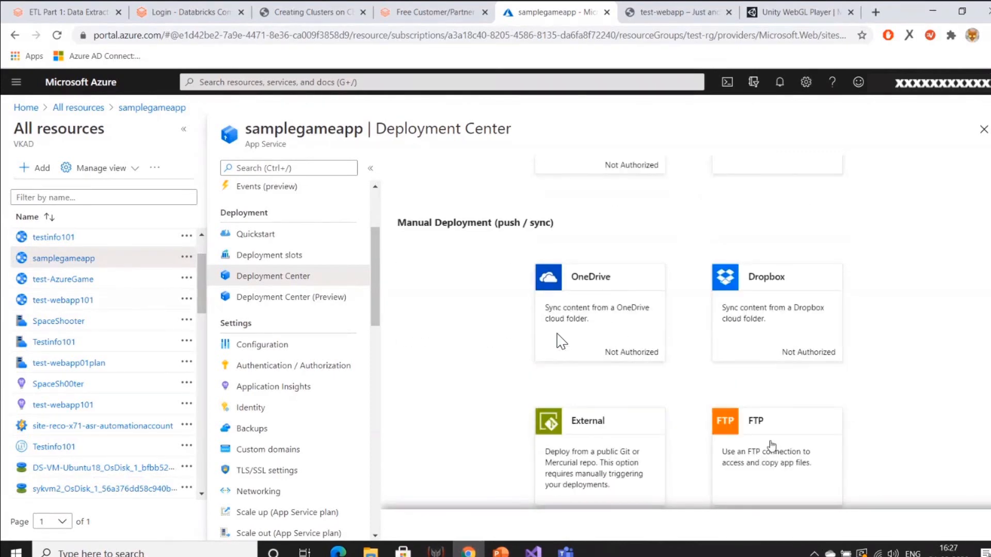
{"action": "scroll", "coordinate": [728, 302], "scroll_direction": "up", "scroll_amount": 6}
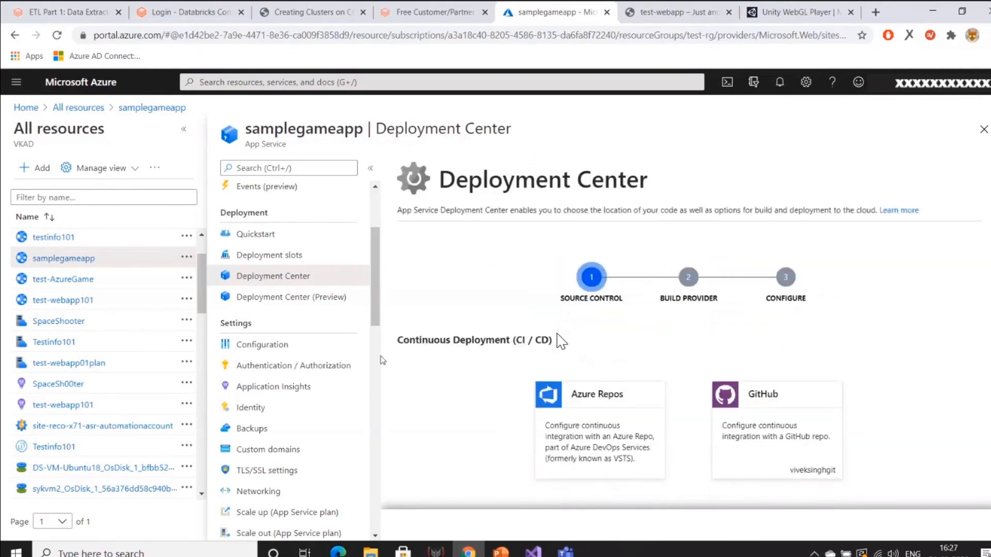